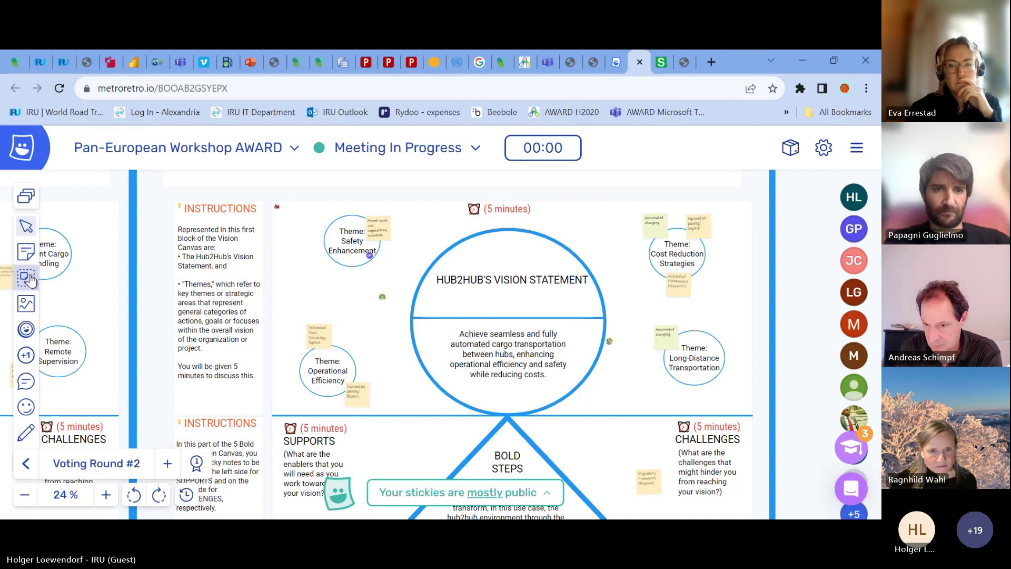
Add a yellow sticky reading "automated loading + unloading" beside the Operational Efficiency theme and make your stickies public.
click(26, 253)
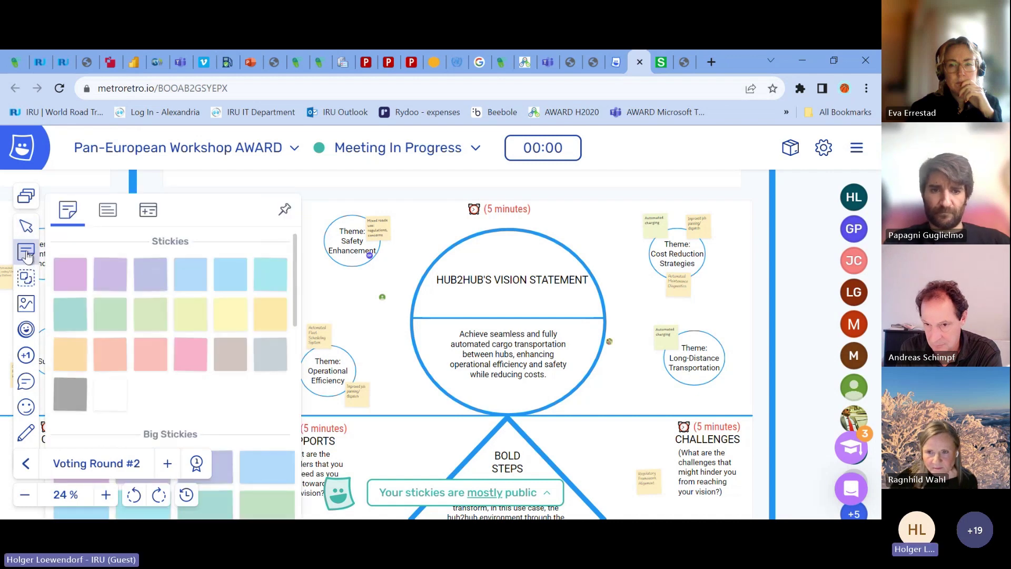
click(234, 317)
click(349, 349)
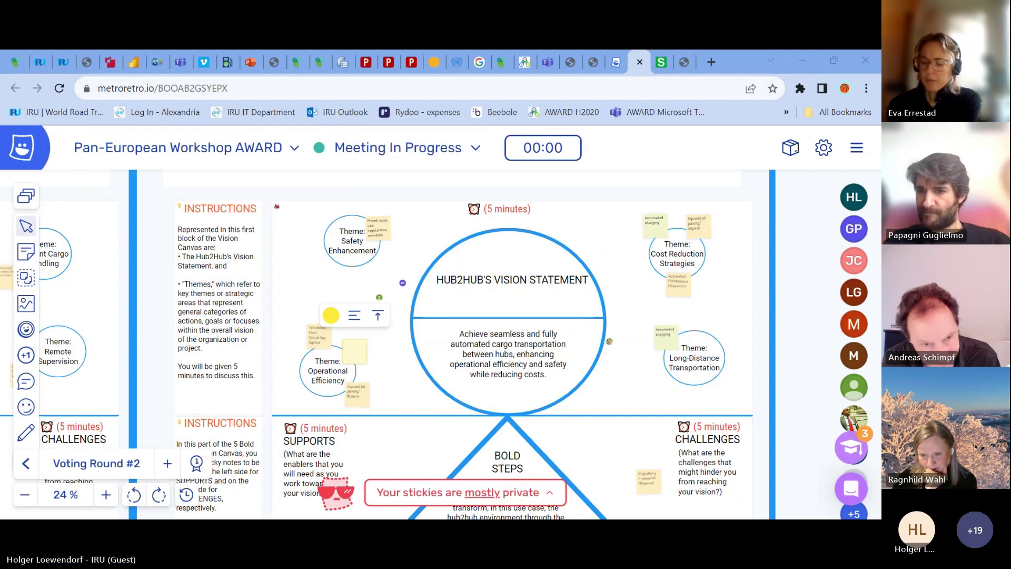
right_click(348, 346)
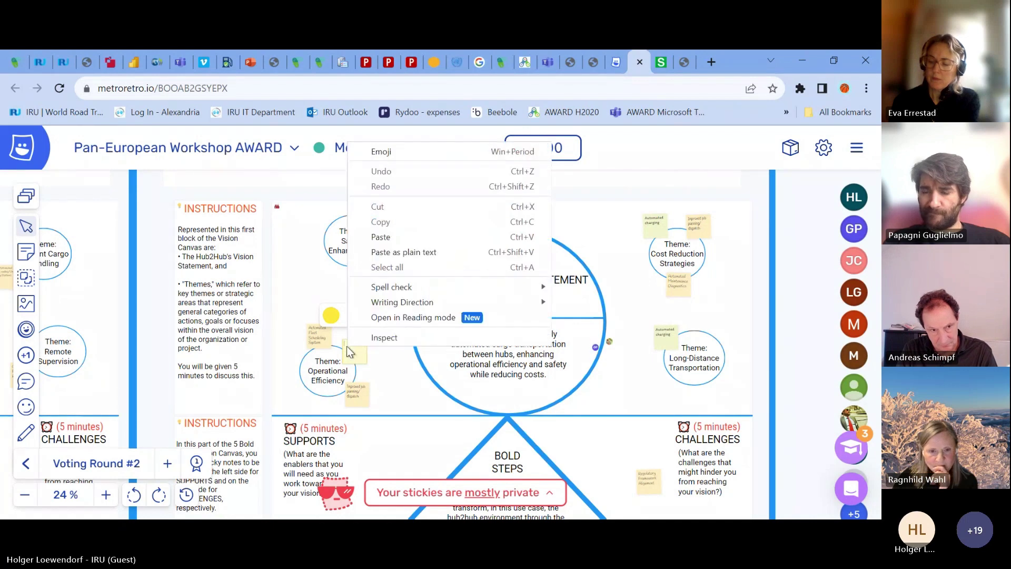
click(391, 252)
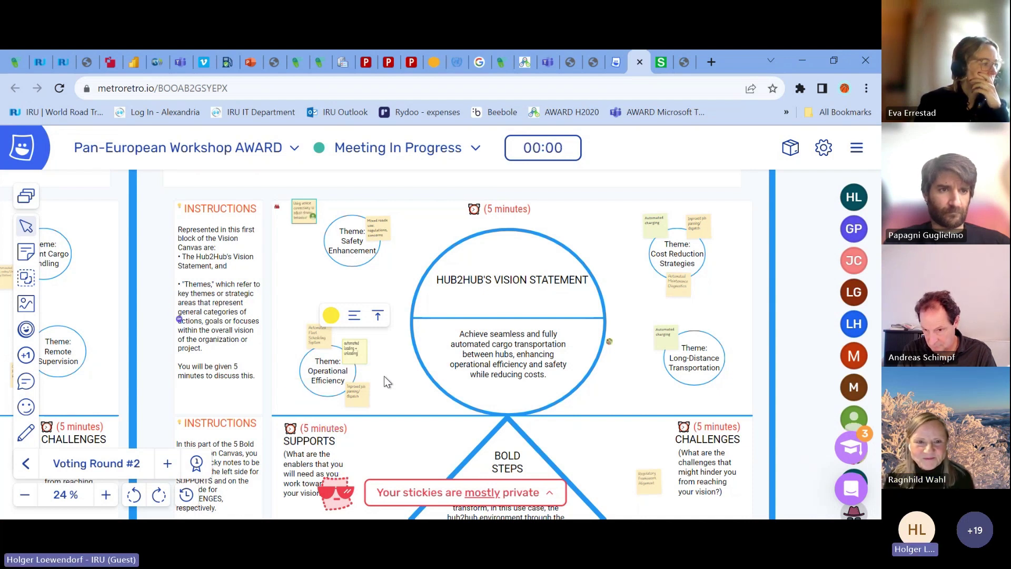
click(550, 498)
click(551, 439)
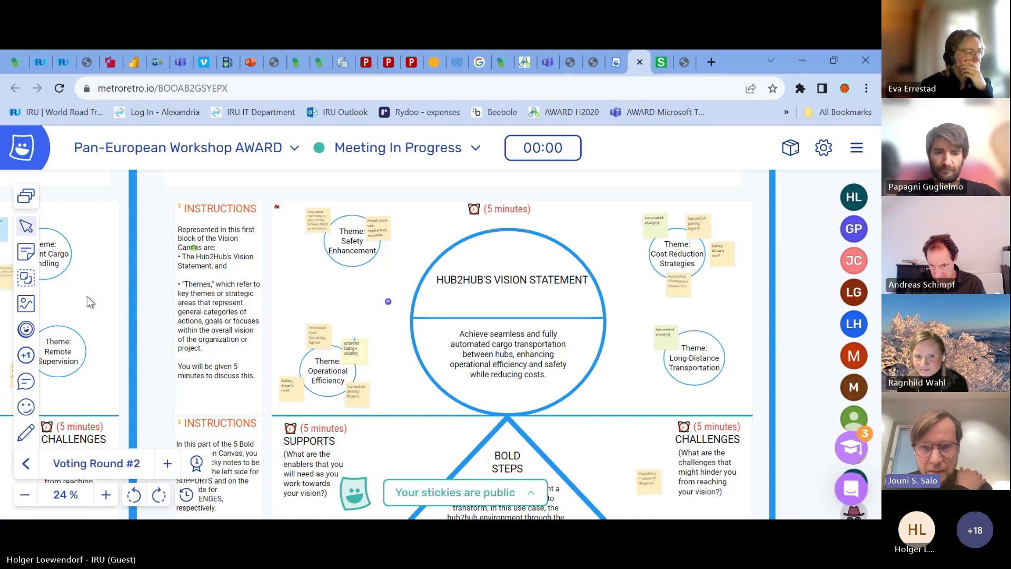
Add a yellow sticky reading "Does automation mean replacing all/some human operators?" beside the Cost Reduction Strategies theme and share it publicly.
click(26, 251)
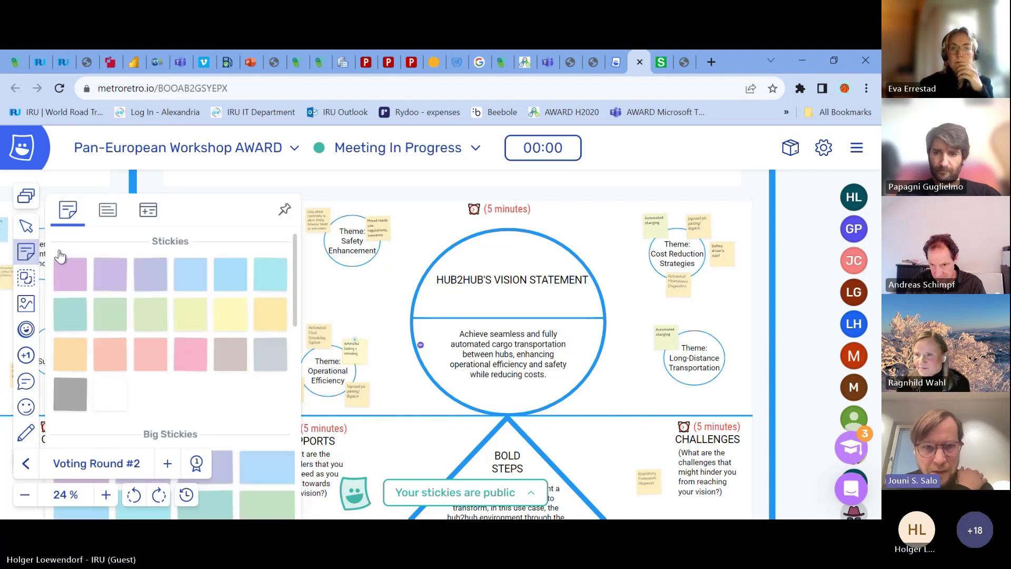
click(708, 281)
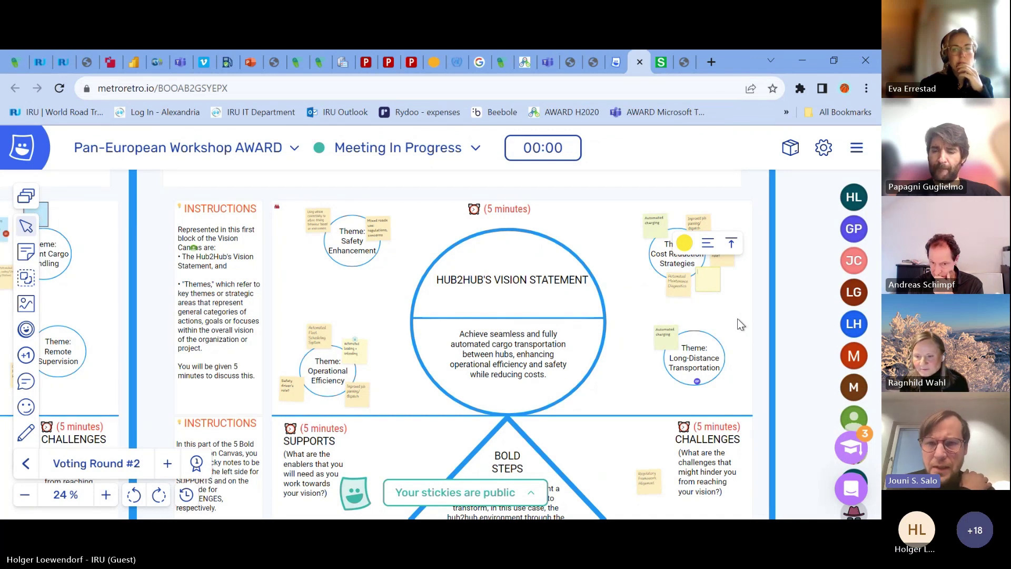
text(does r)
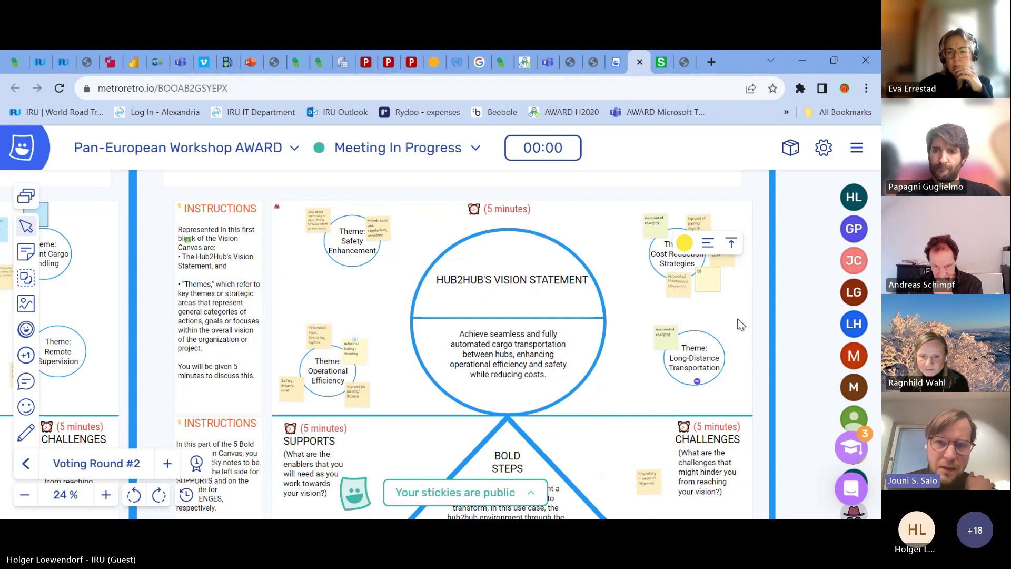
text(uto)
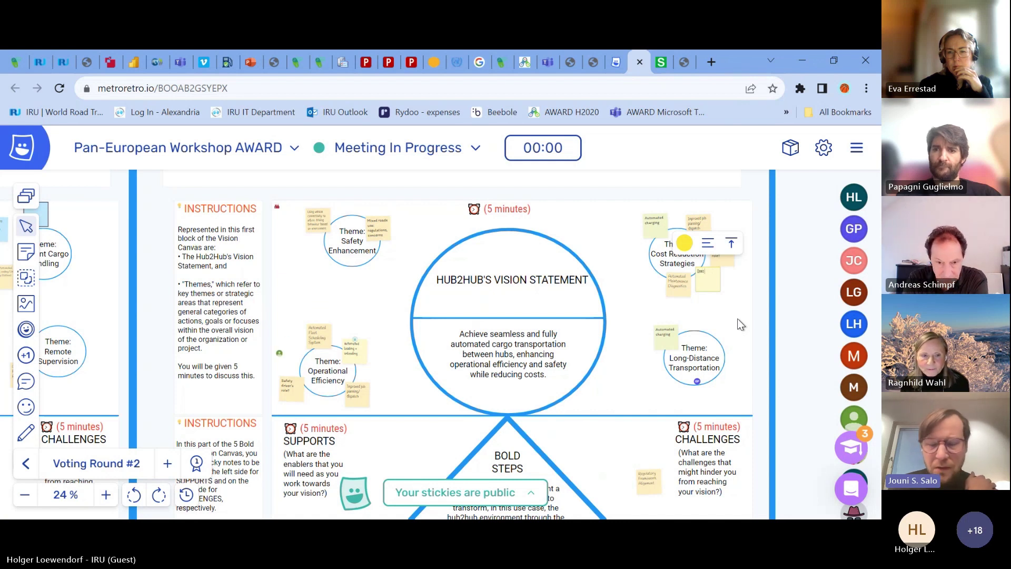
text(mation)
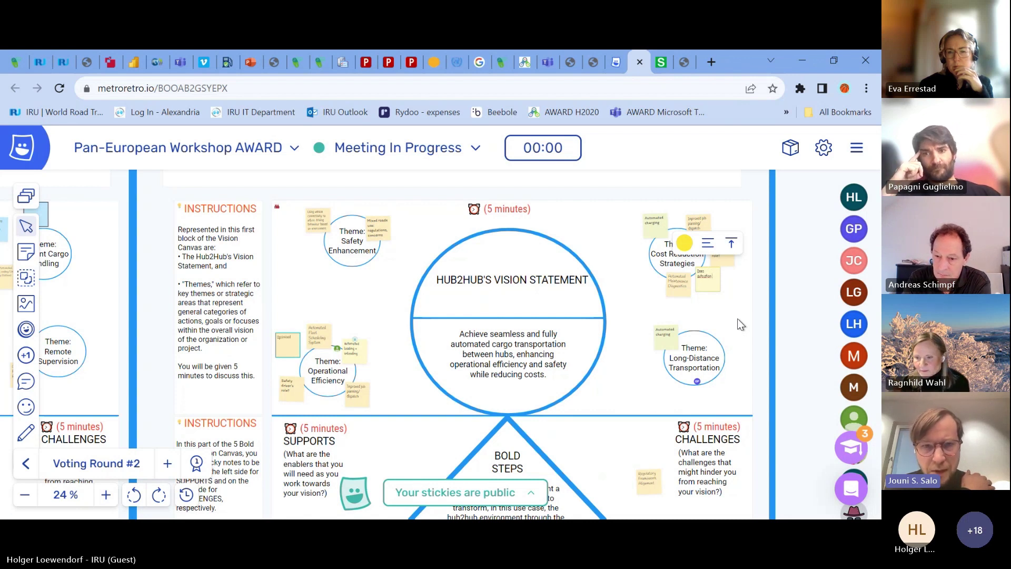
key(BackSpace)
key(BackSpace)
key(BackSpace)
key(BackSpace)
key(BackSpace)
key(BackSpace)
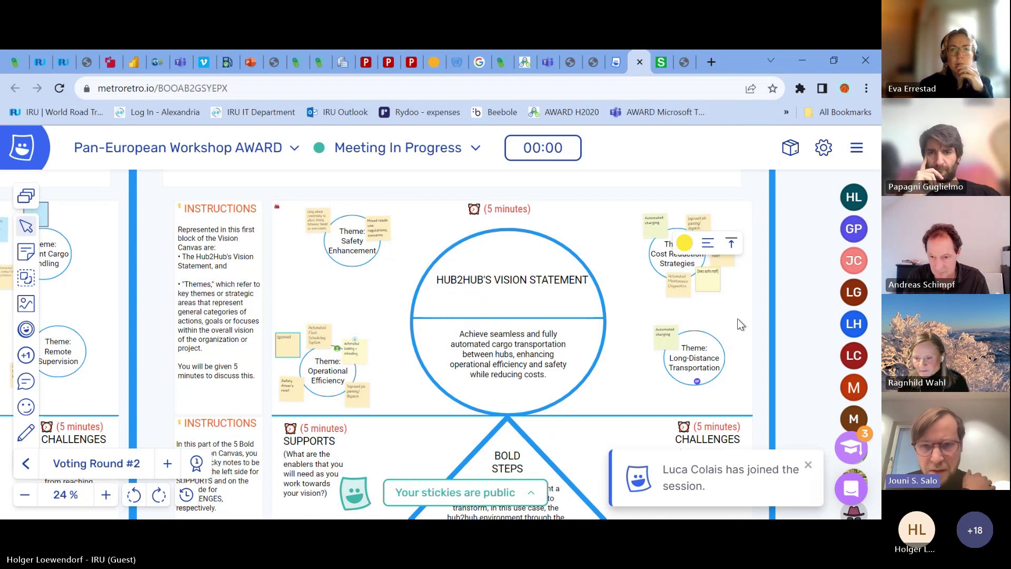
key(ctrl+z)
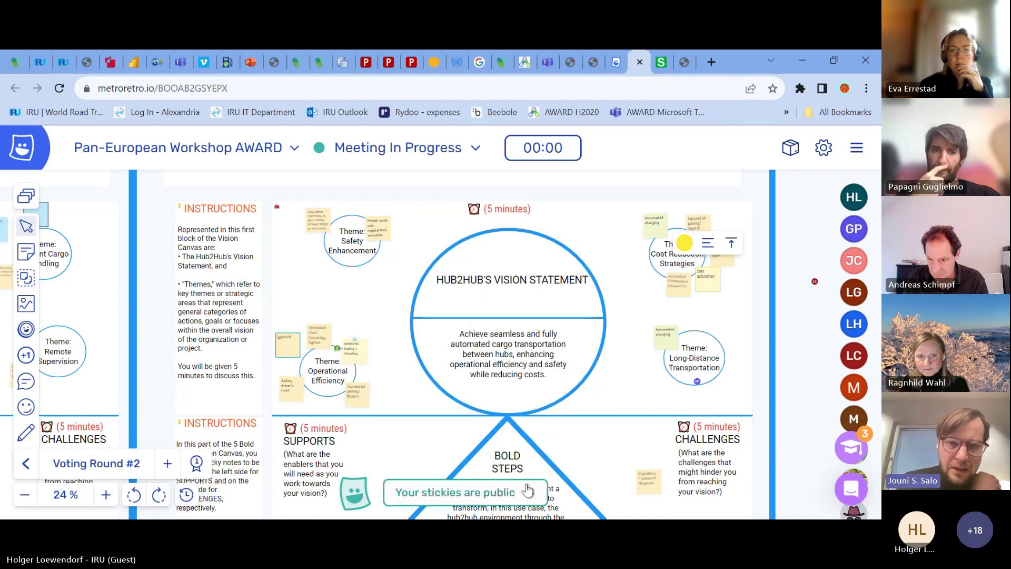
click(464, 492)
click(393, 437)
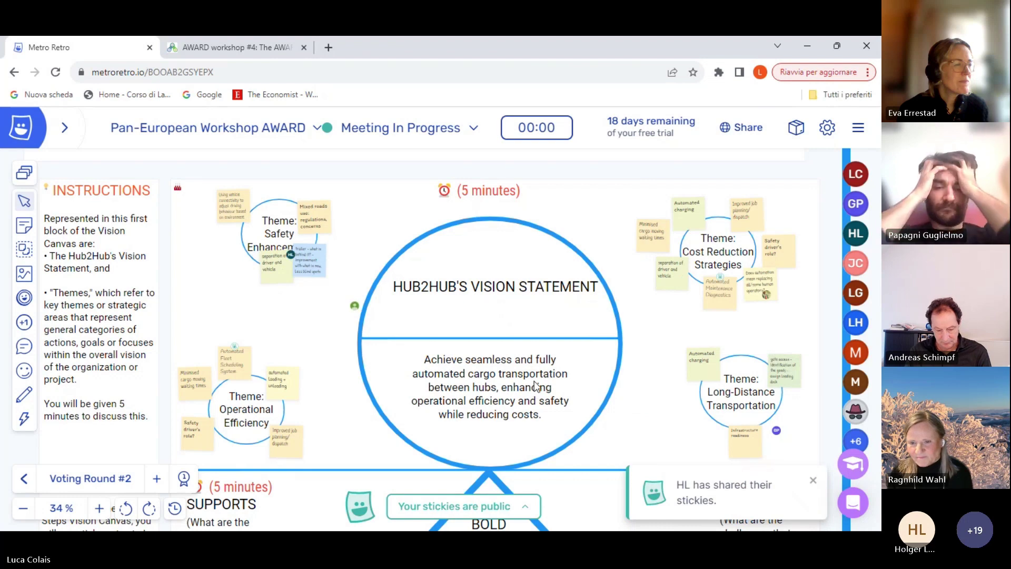
Examine the stickies placed around the four themes of the Hub2Hub vision statement.
scroll(533, 390, up, 1)
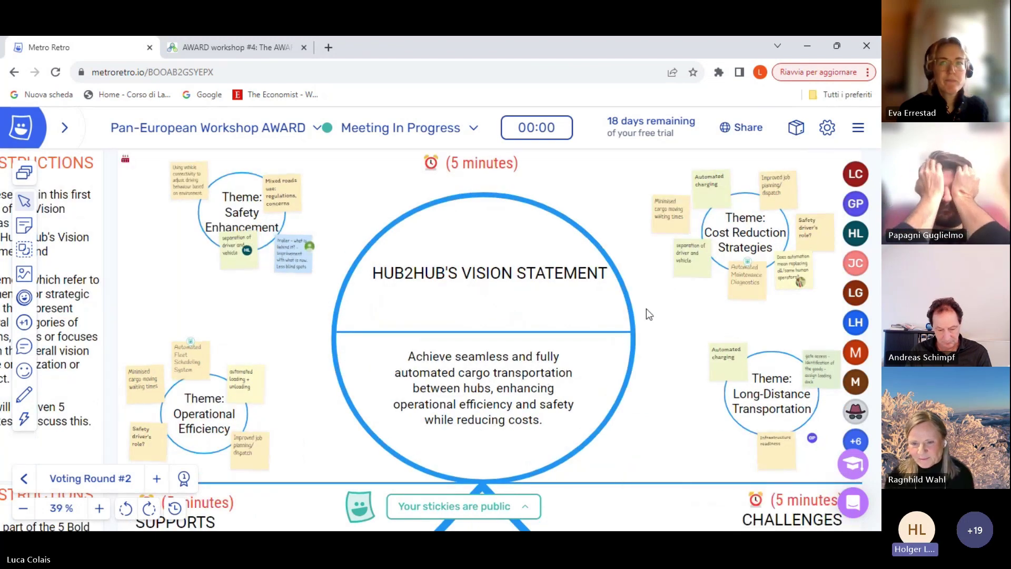
scroll(660, 307, right, 3)
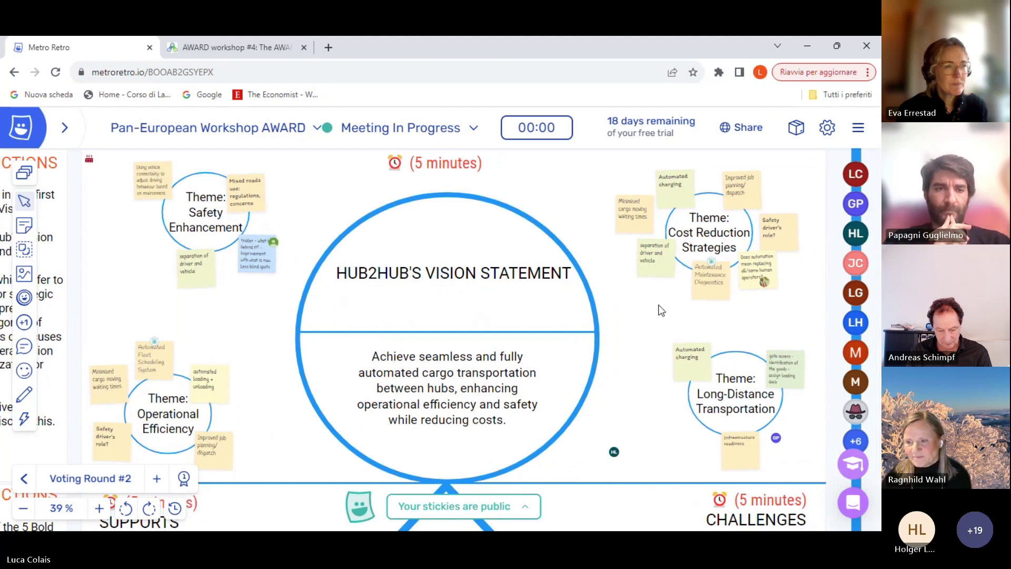
scroll(661, 309, right, 1)
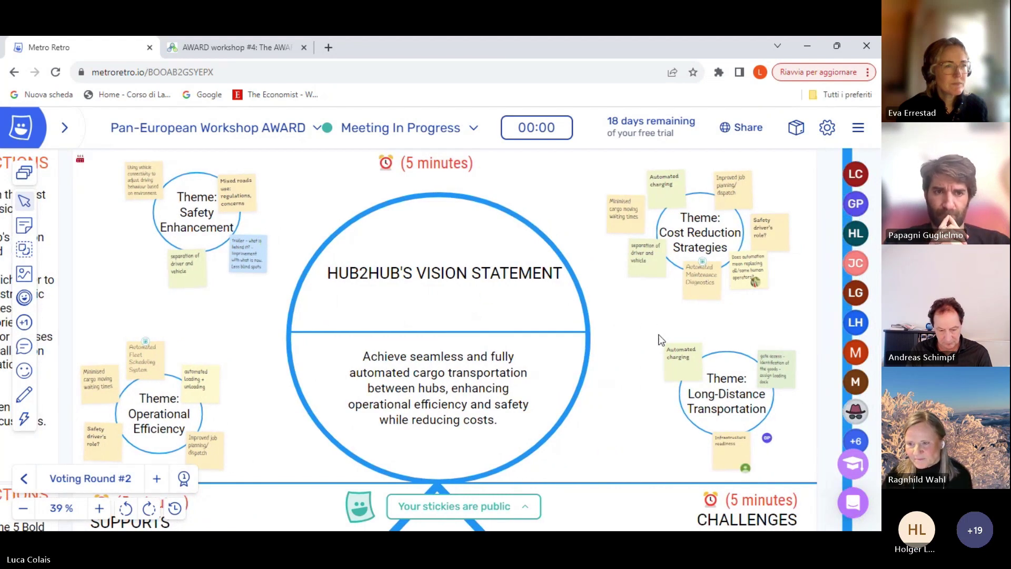
scroll(661, 340, up, 1)
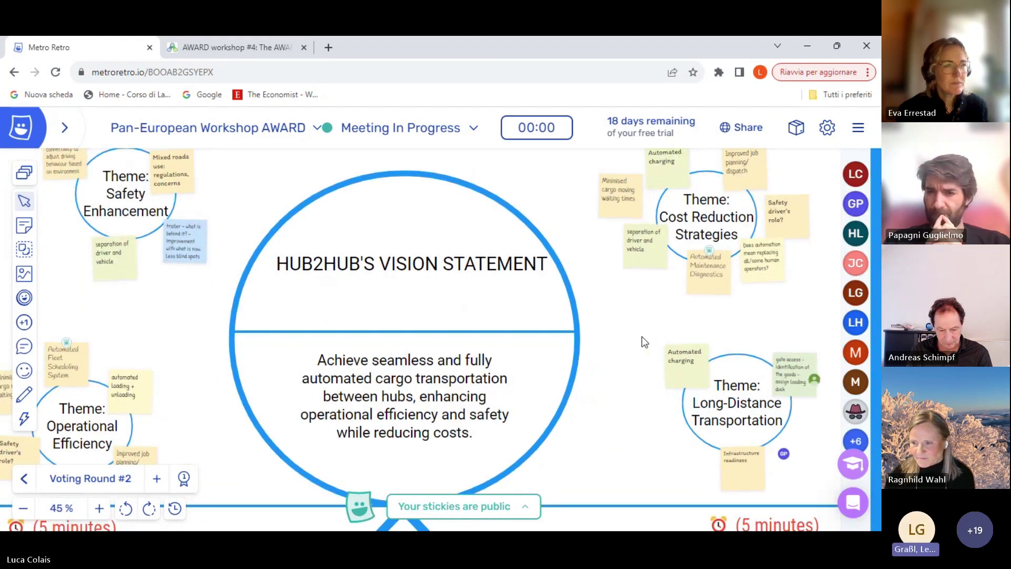
scroll(644, 343, left, 2)
scroll(643, 342, left, 1)
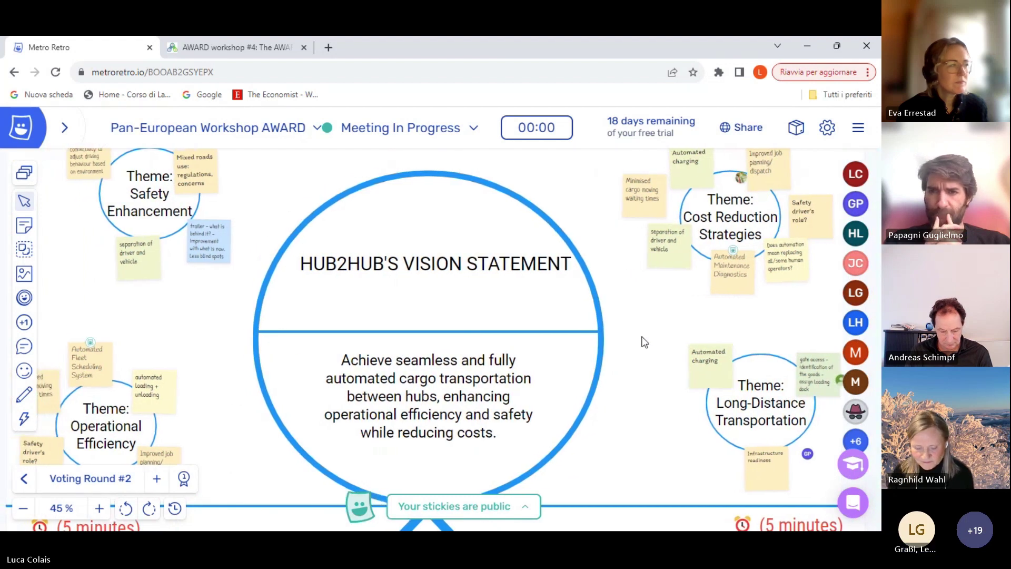
scroll(643, 342, up, 2)
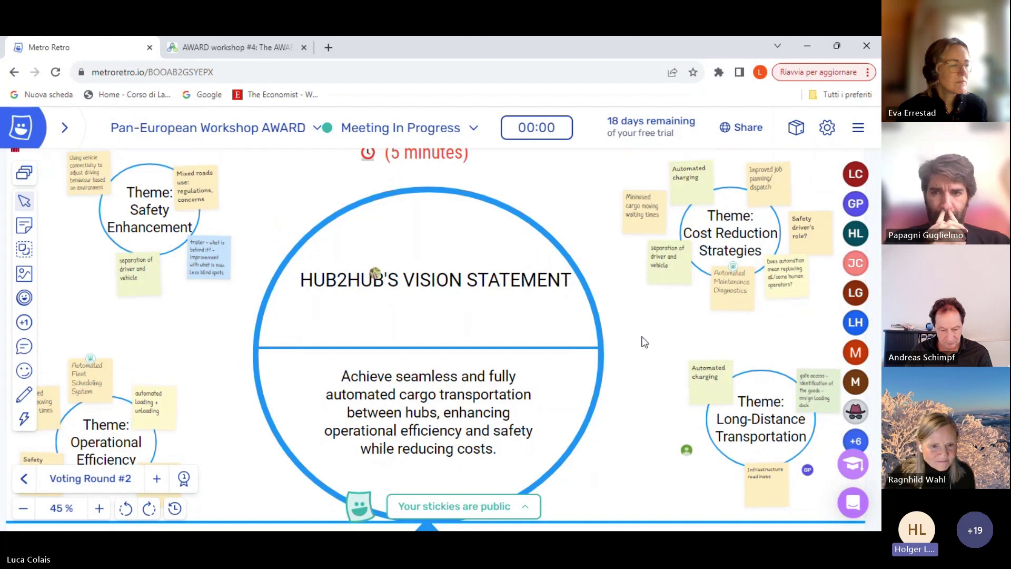
scroll(644, 342, left, 1)
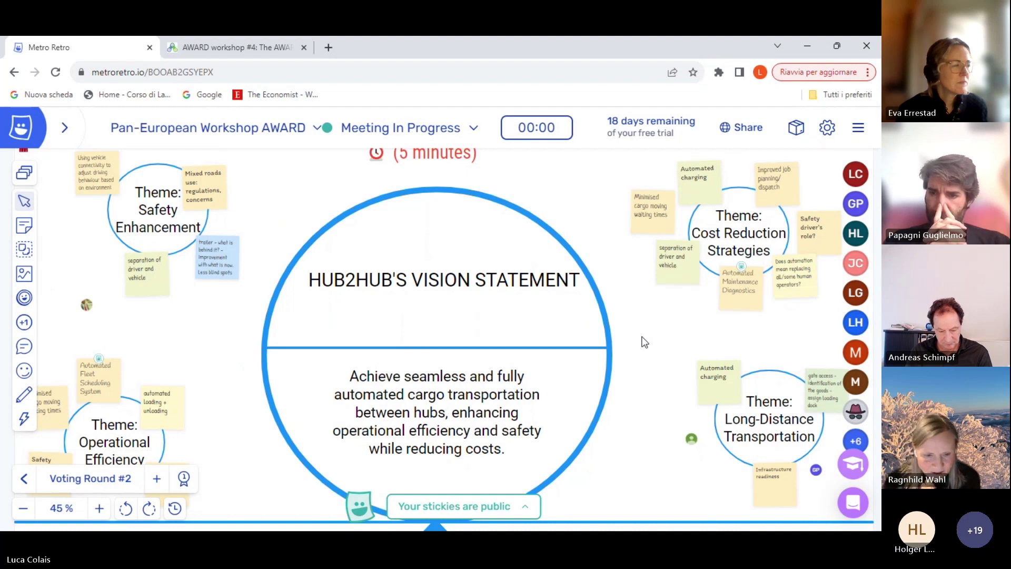
scroll(644, 343, down, 1)
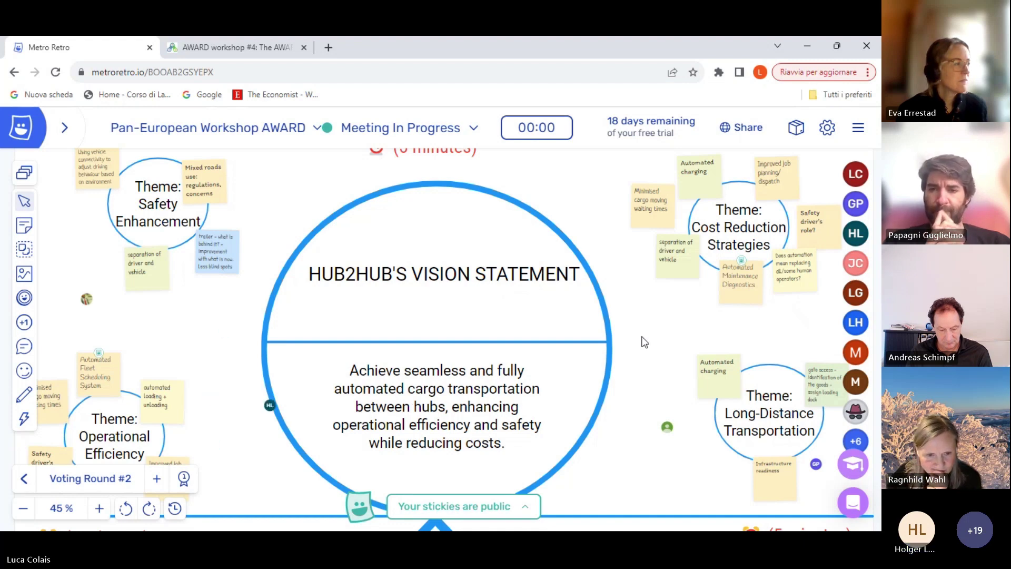
scroll(644, 343, down, 3)
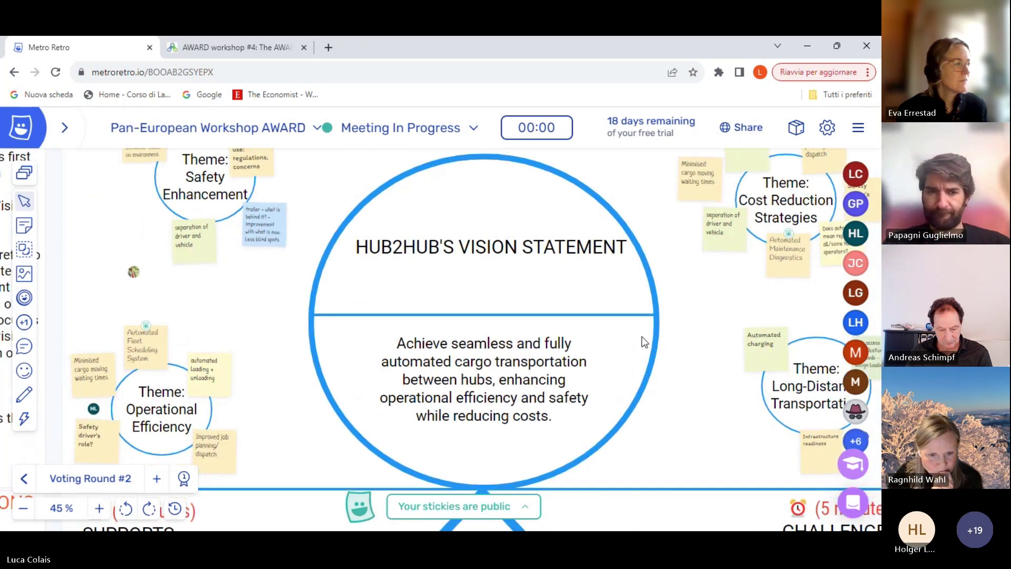
scroll(644, 343, left, 2)
scroll(644, 343, down, 1)
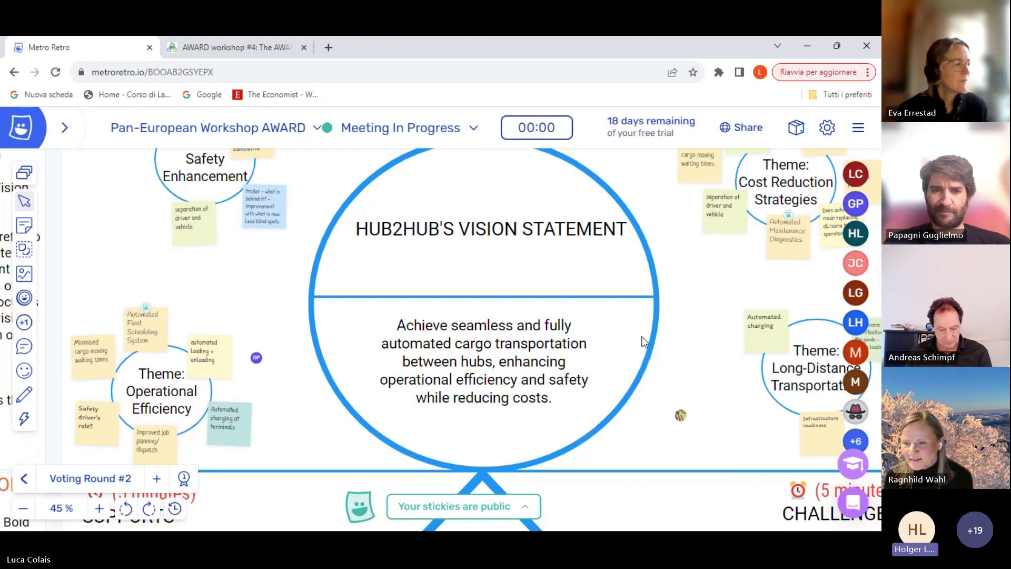
scroll(643, 341, down, 2)
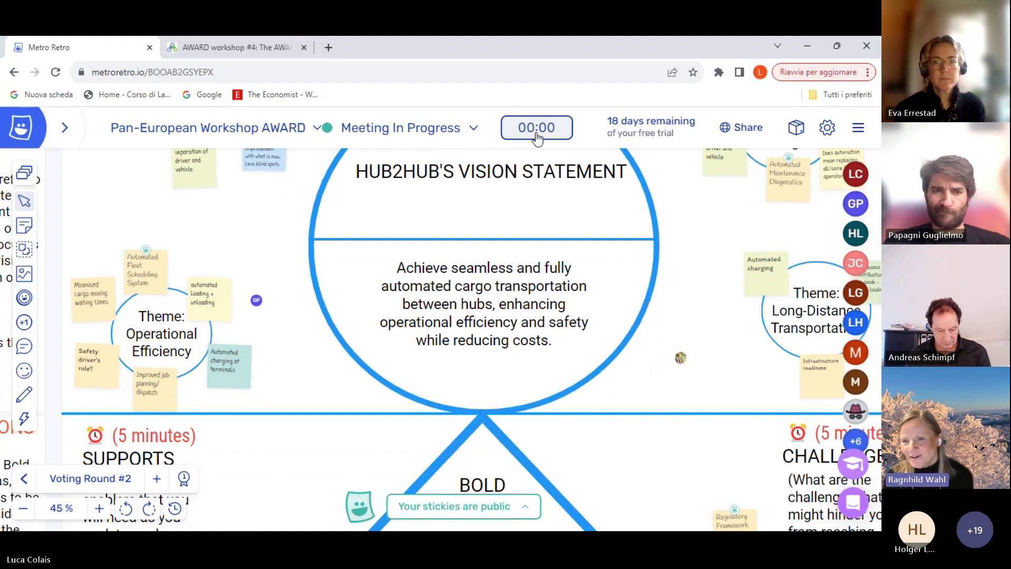
Check the meeting timer's options and look over the lower themes and the start of the Supports and Challenges sections.
click(538, 134)
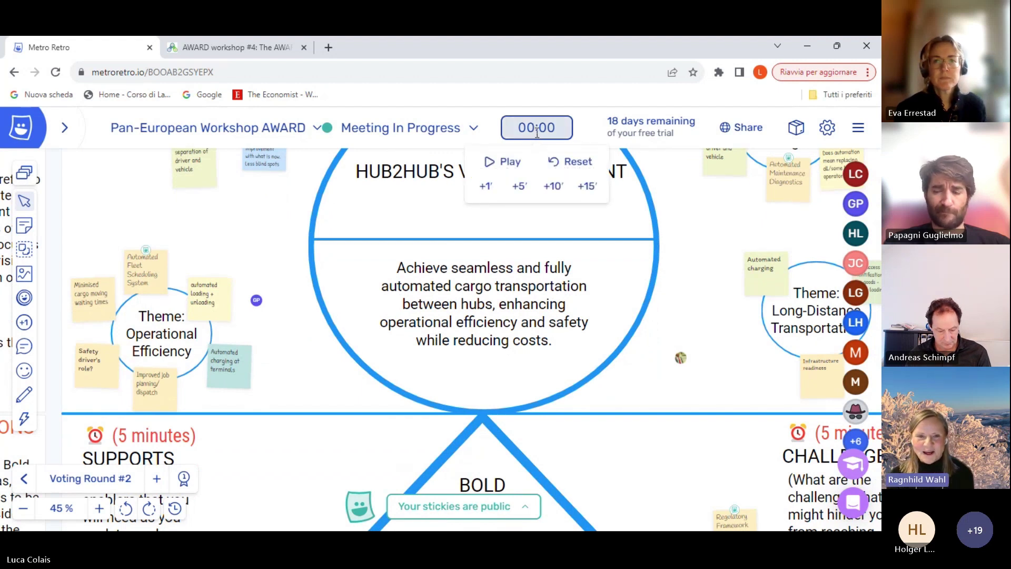
click(586, 133)
scroll(543, 284, down, 2)
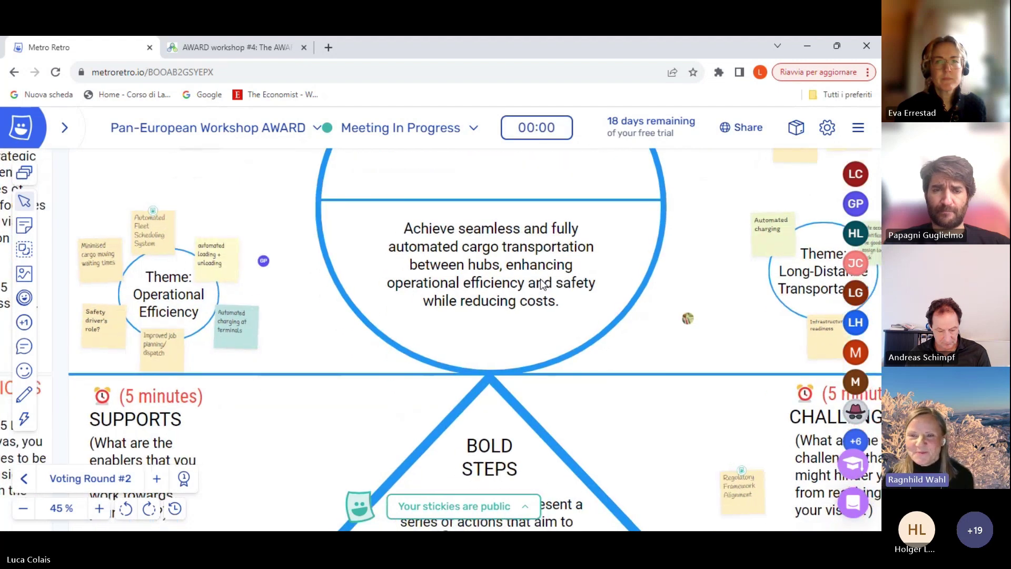
scroll(543, 285, left, 2)
scroll(542, 284, right, 3)
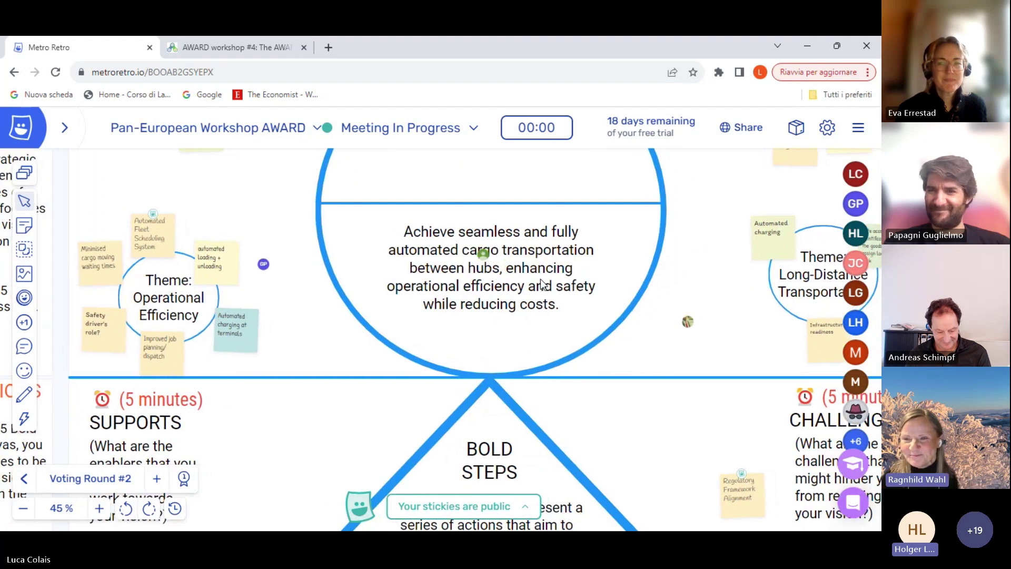
drag(271, 261, 289, 315)
scroll(289, 315, down, 2)
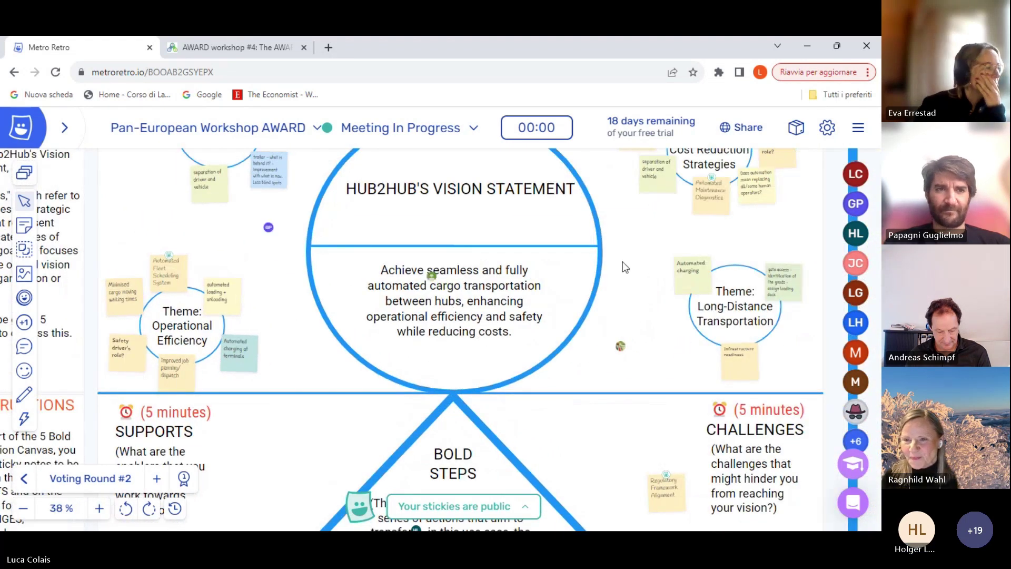
drag(619, 297, 625, 350)
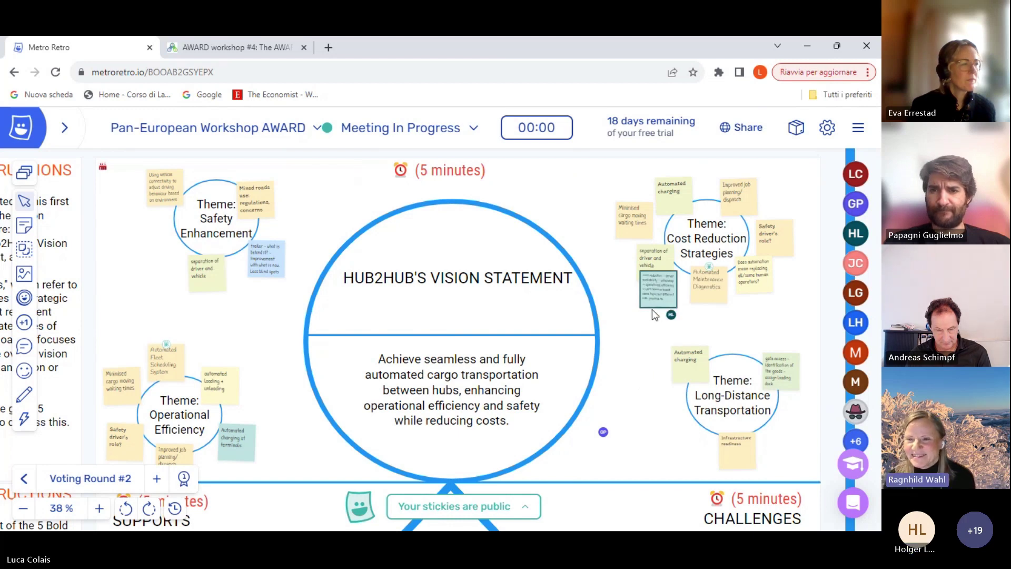
Read the stickies around Cost Reduction Strategies up close and review the whole vision block with the Supports and Challenges prompts.
scroll(653, 308, up, 3)
scroll(666, 378, right, 3)
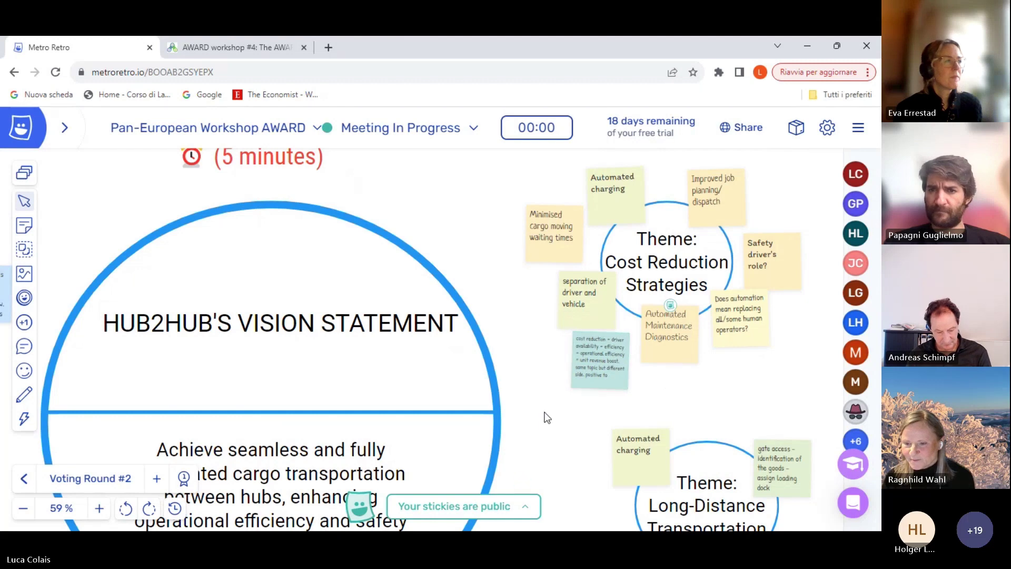
scroll(551, 400, down, 5)
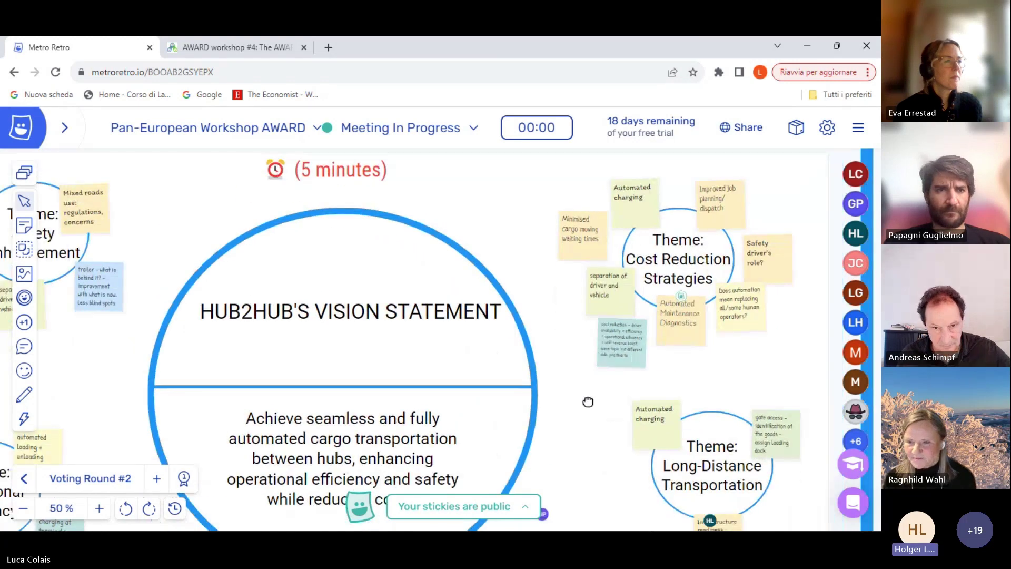
mouse_move(618, 393)
mouse_down()
mouse_move(641, 388)
mouse_move(626, 393)
mouse_up()
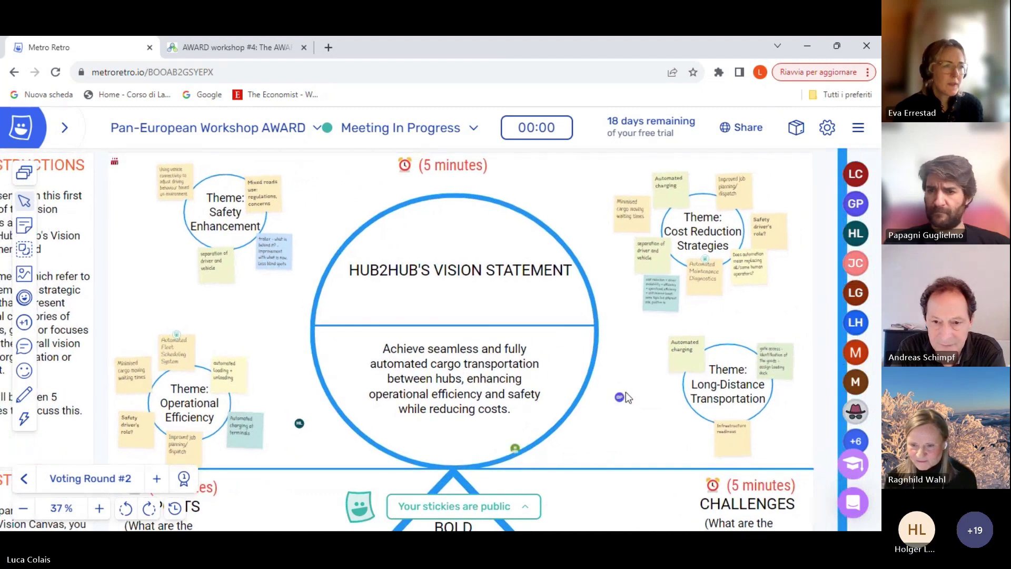
scroll(630, 439, down, 3)
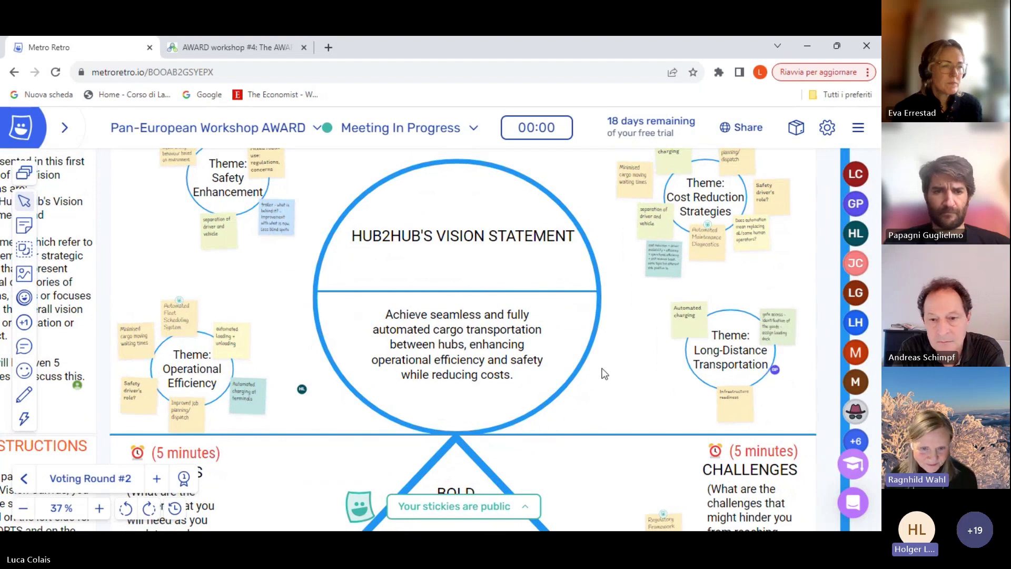
scroll(624, 359, down, 3)
scroll(627, 359, up, 3)
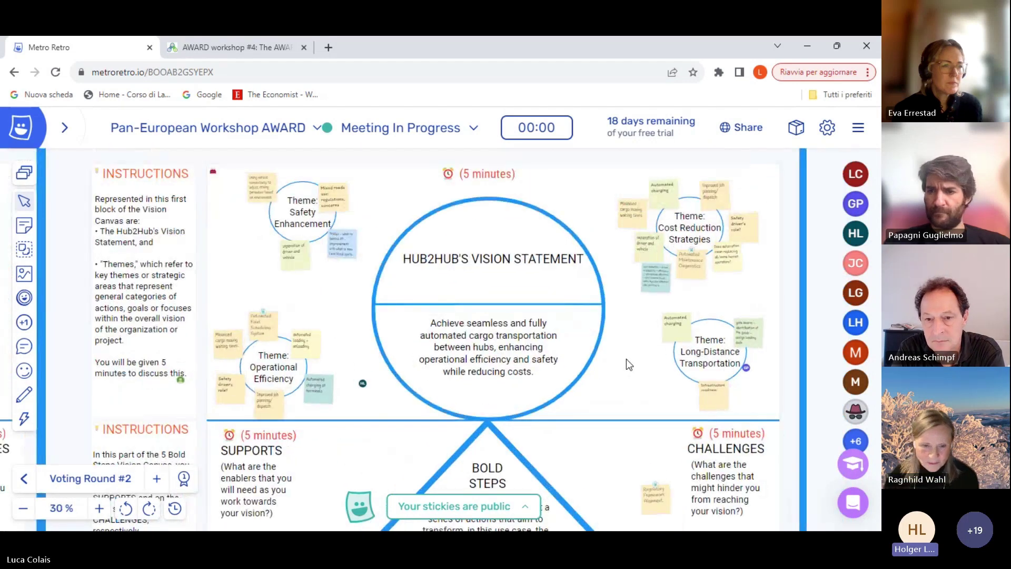
scroll(628, 359, down, 2)
drag(655, 378, 645, 352)
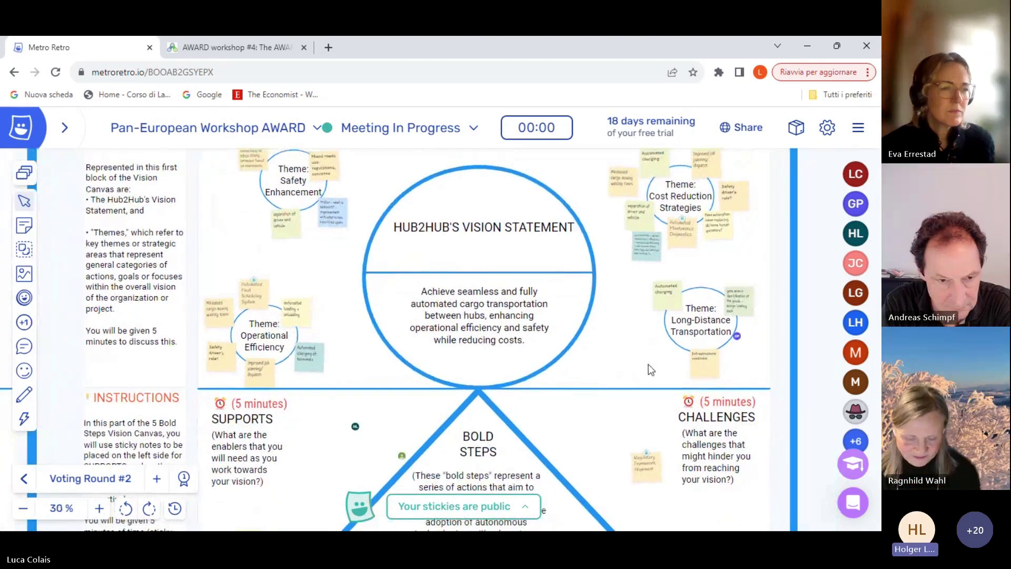
Look over the Supports and Challenges prompts on both sides of the Bold Steps triangle.
drag(652, 440, 623, 207)
scroll(535, 224, up, 1)
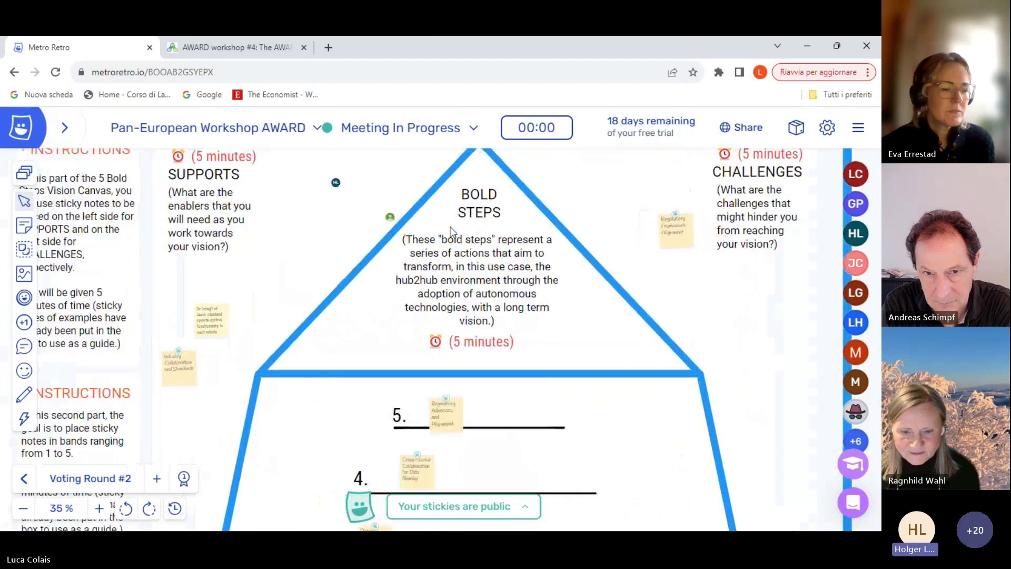
scroll(450, 232, up, 1)
scroll(333, 240, down, 2)
drag(341, 232, 387, 263)
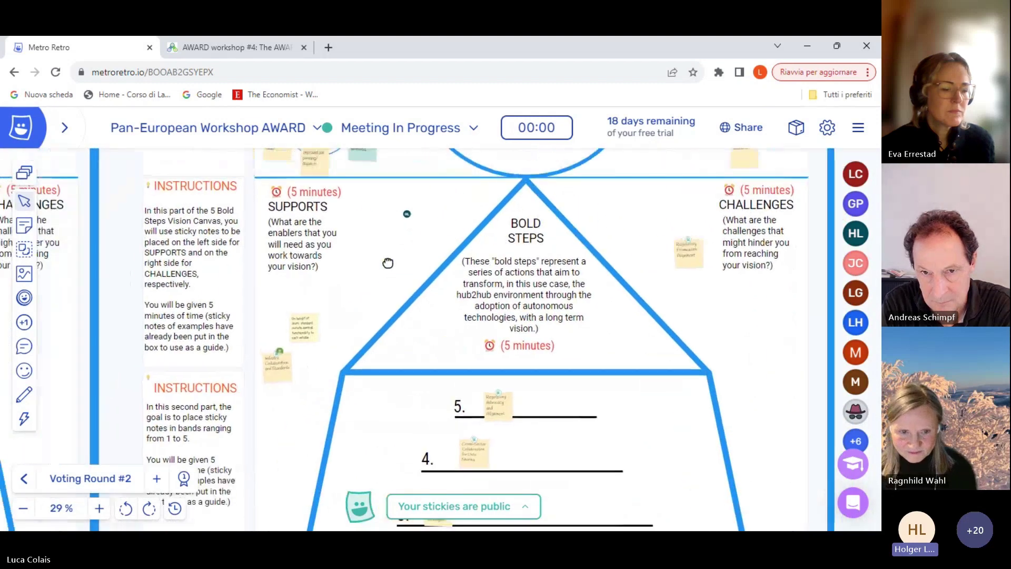
scroll(391, 259, up, 1)
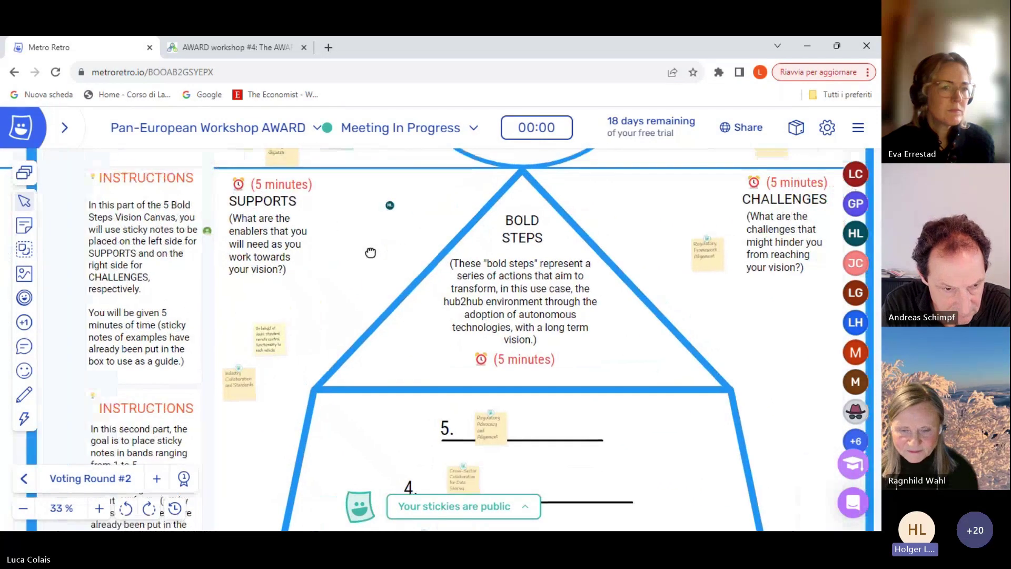
drag(371, 253, 346, 255)
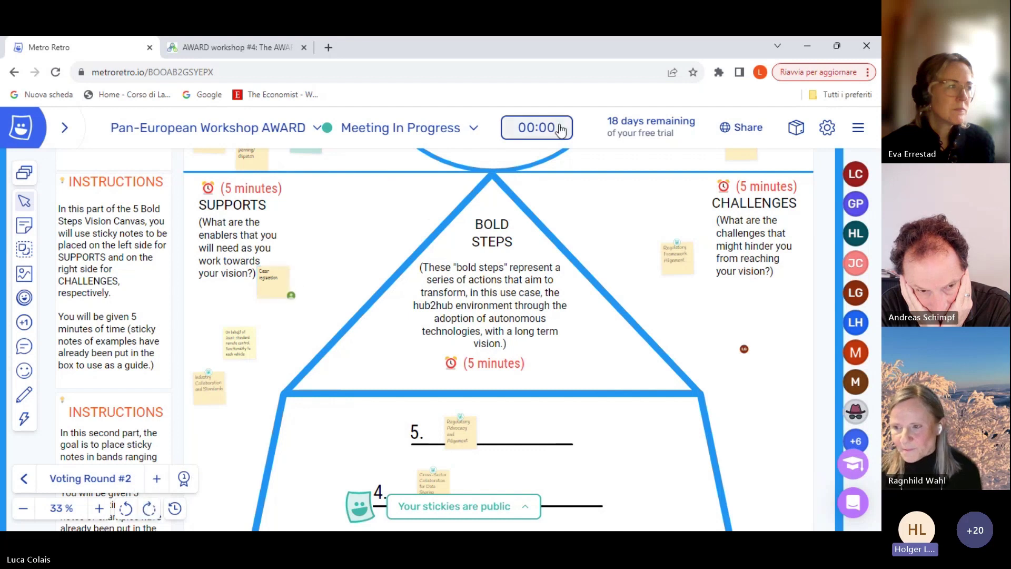
Set the meeting timer to 5 minutes and start the countdown for the Supports and Challenges round.
click(535, 135)
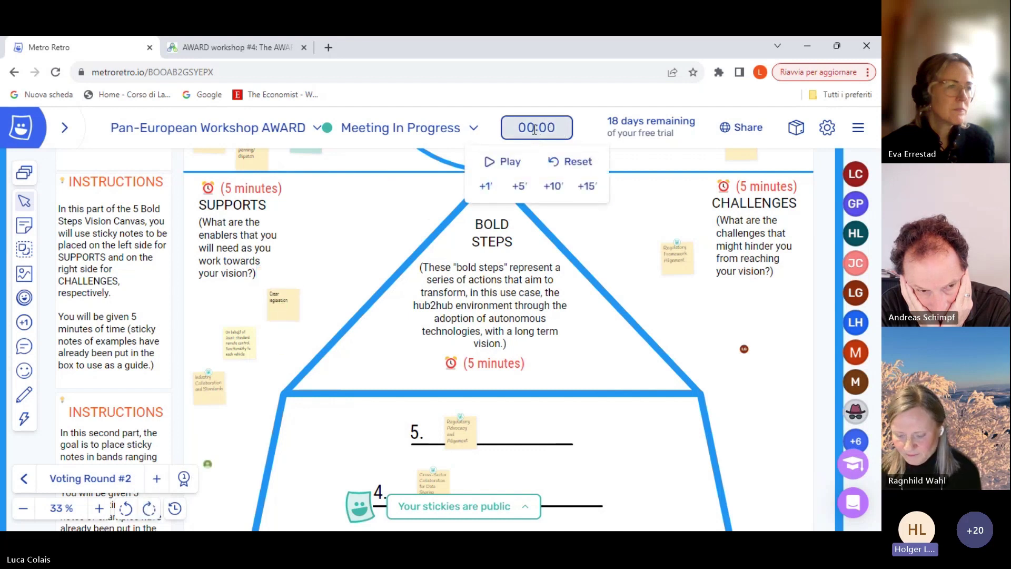
click(522, 189)
click(504, 162)
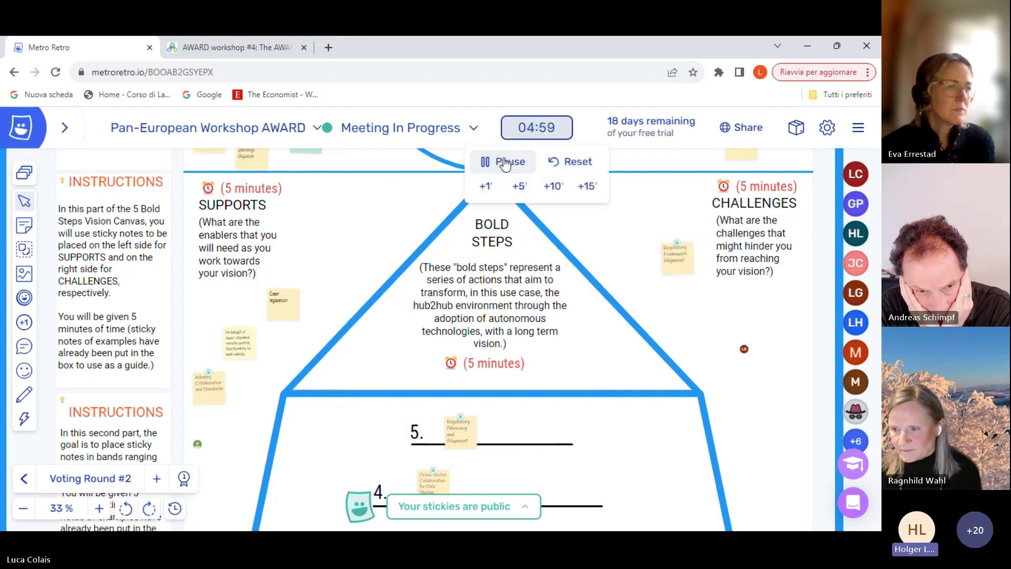
click(584, 121)
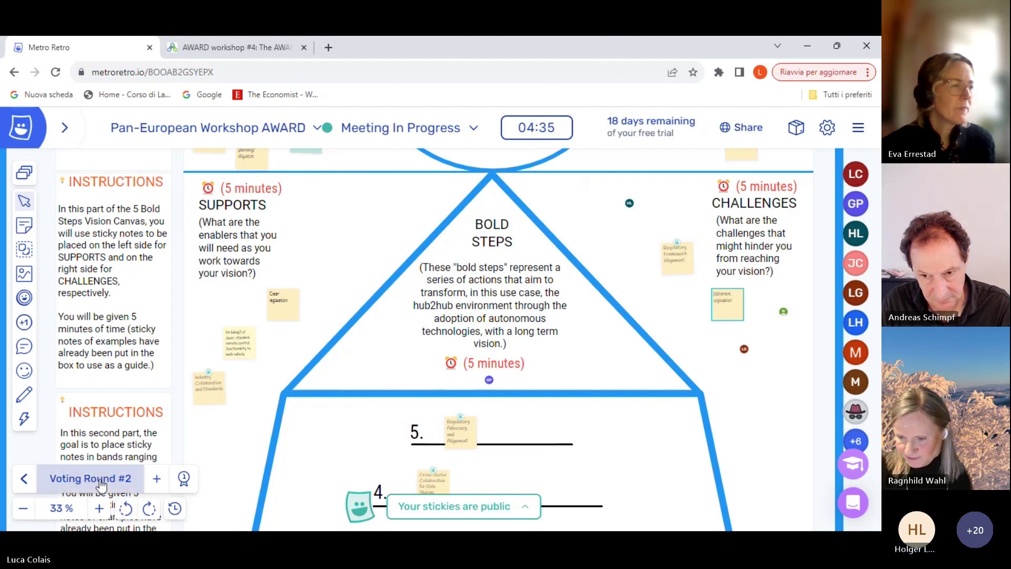
Examine the Bold Steps pyramid with its numbered bands from 1 to 5, the example stickies and the accompanying instructions.
click(100, 509)
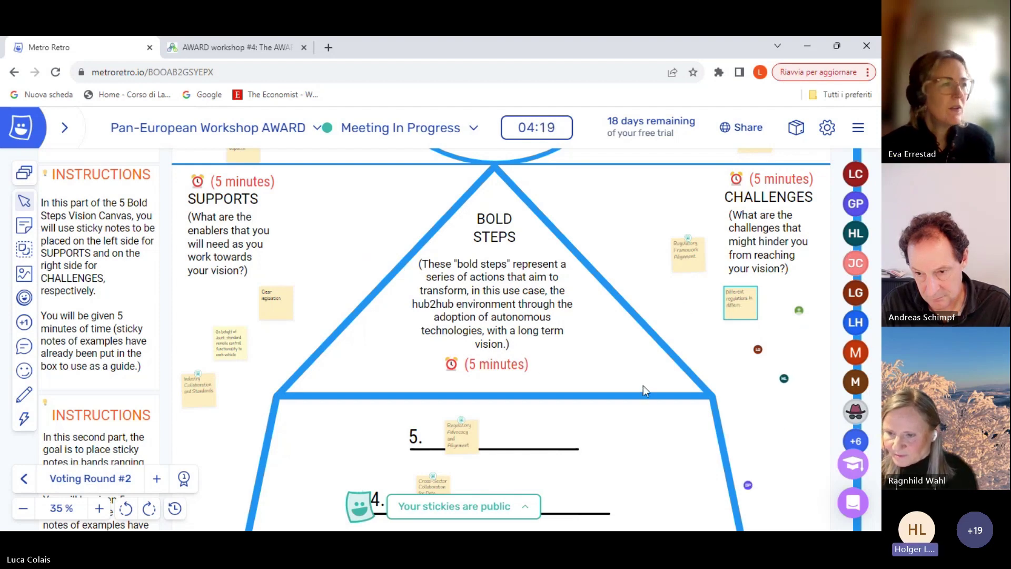
scroll(643, 390, down, 2)
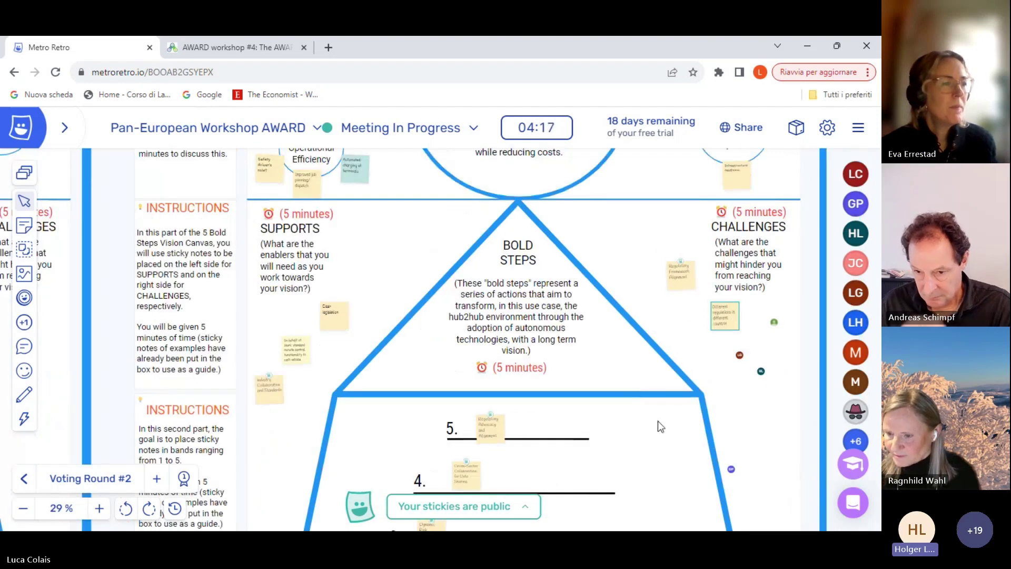
drag(659, 422, 621, 269)
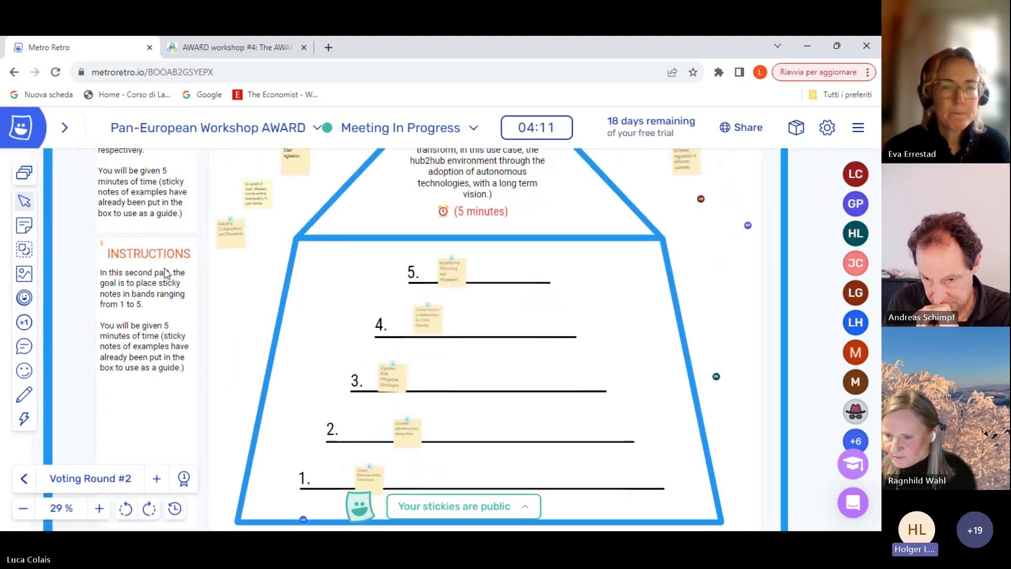
drag(708, 246, 721, 311)
scroll(694, 368, up, 1)
scroll(715, 355, down, 1)
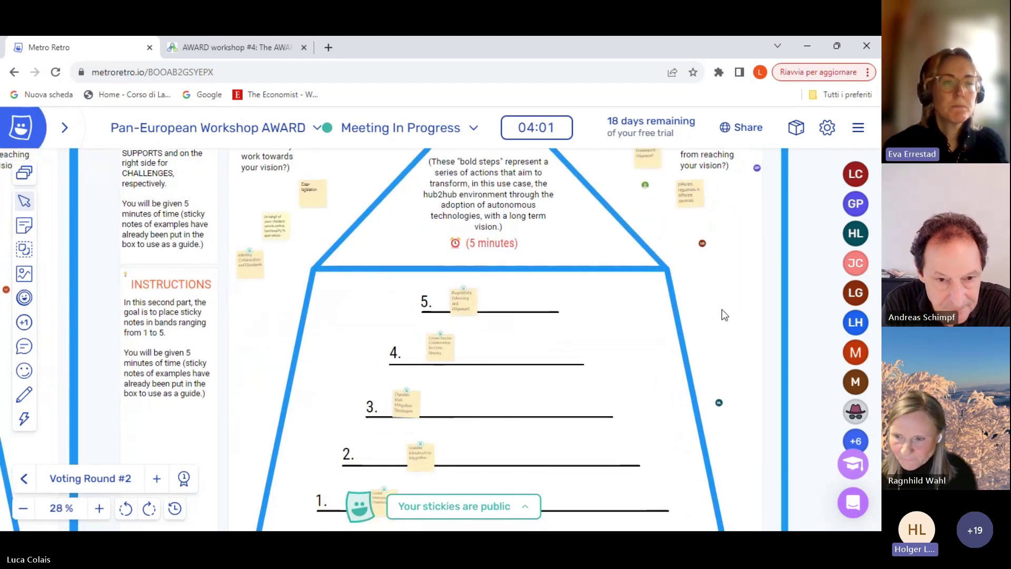
scroll(725, 313, down, 1)
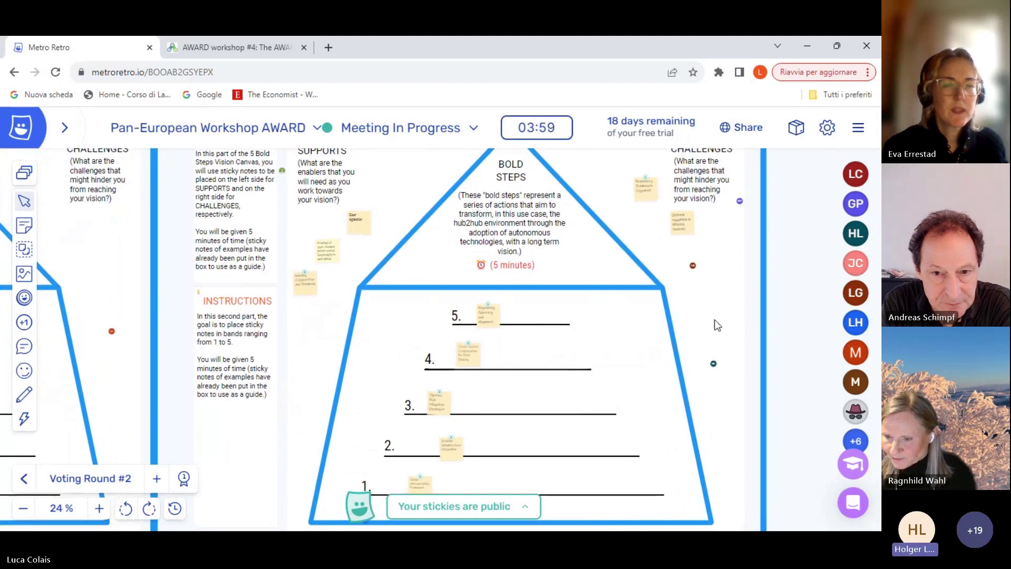
scroll(715, 321, down, 1)
drag(727, 323, 637, 313)
scroll(706, 321, up, 1)
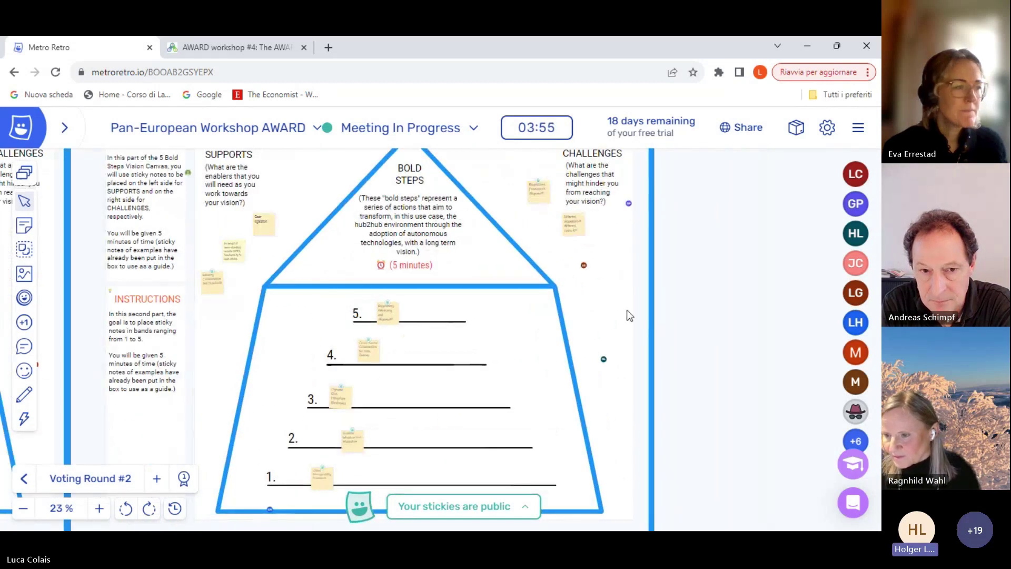
drag(633, 322, 634, 325)
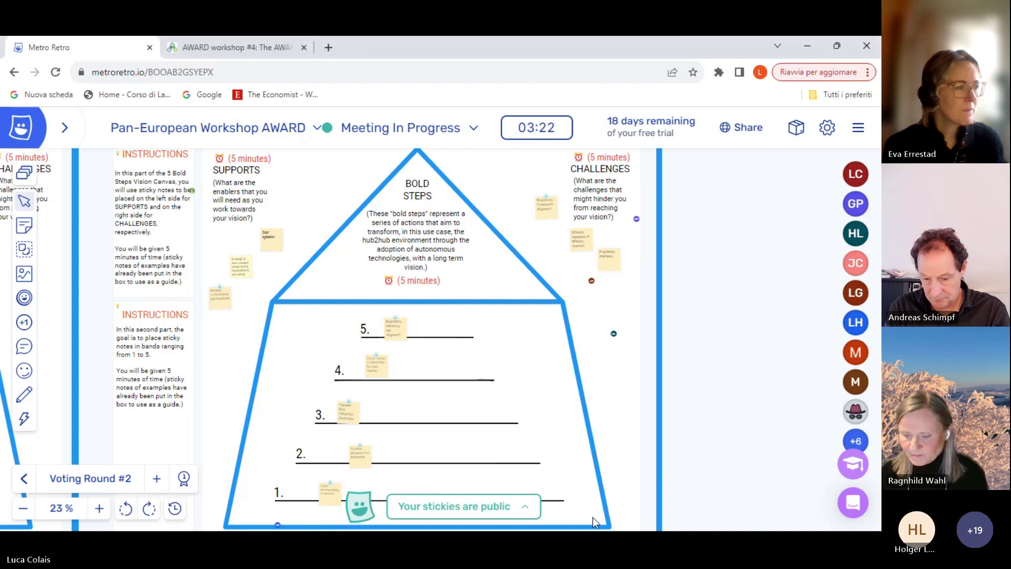
Review the stickies in the Supports and Challenges sections and check the Ping, Vanishing Pen and Confetti options.
scroll(317, 212, up, 1)
scroll(295, 221, up, 2)
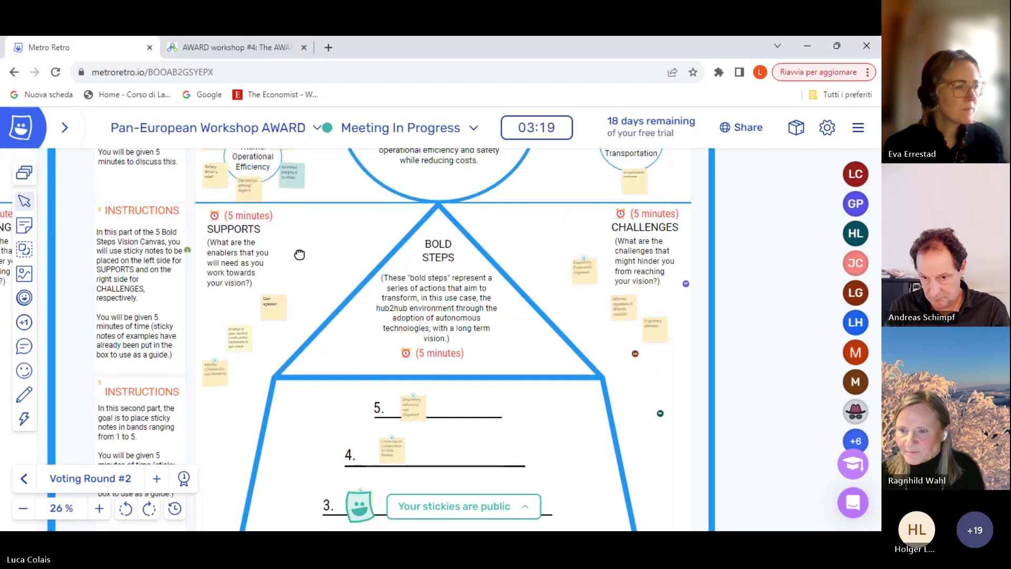
scroll(326, 259, up, 1)
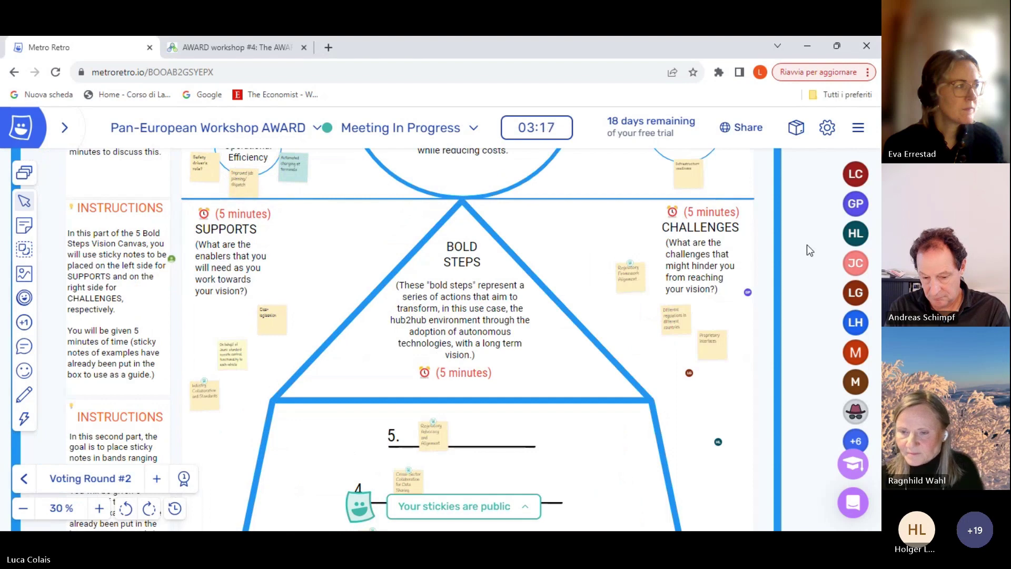
scroll(807, 247, up, 1)
drag(562, 258, 626, 241)
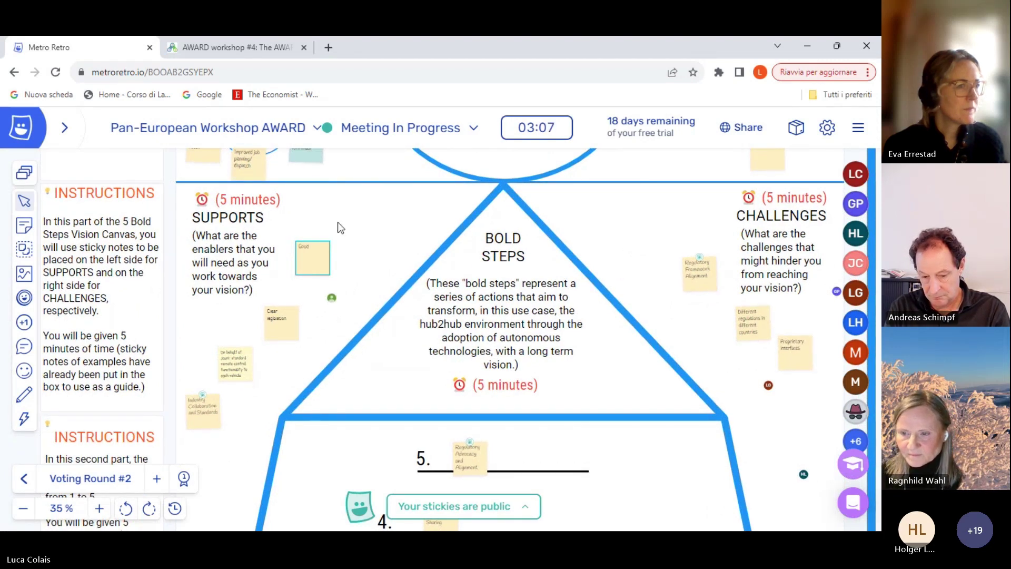
click(27, 428)
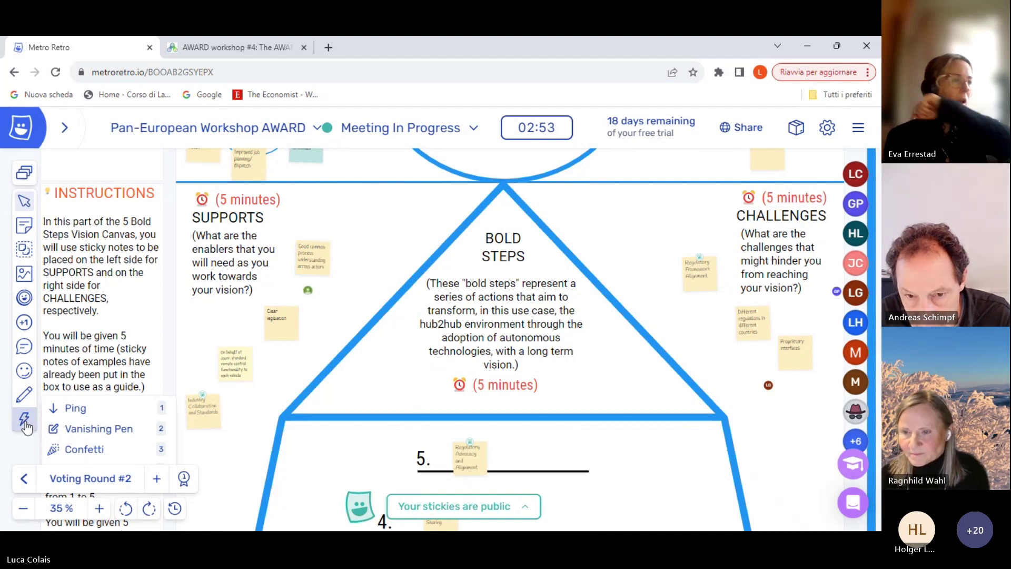
click(53, 314)
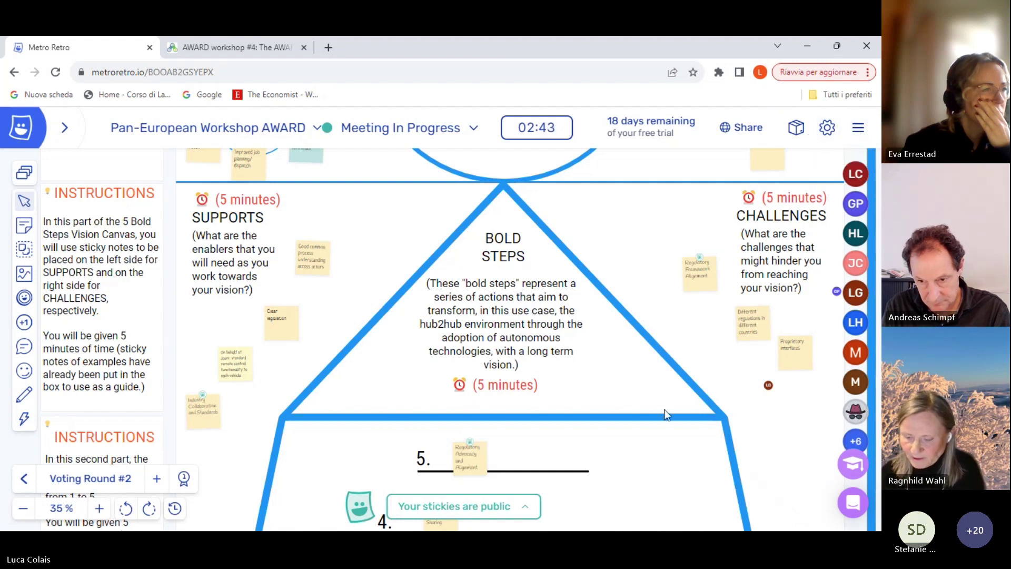
Read the participants' stickies around the Challenges prompt up close.
scroll(741, 412, right, 1)
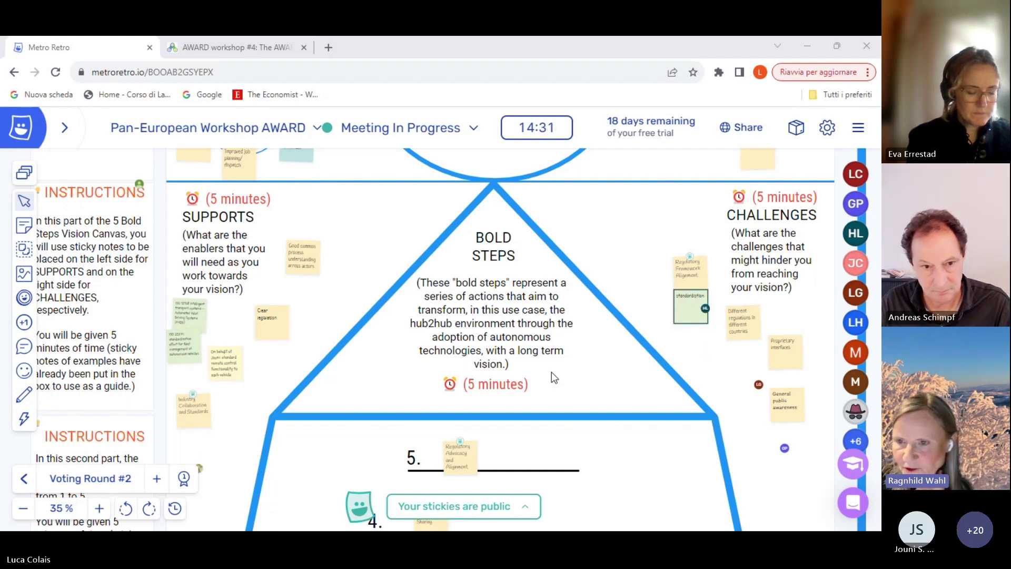
scroll(554, 309, up, 2)
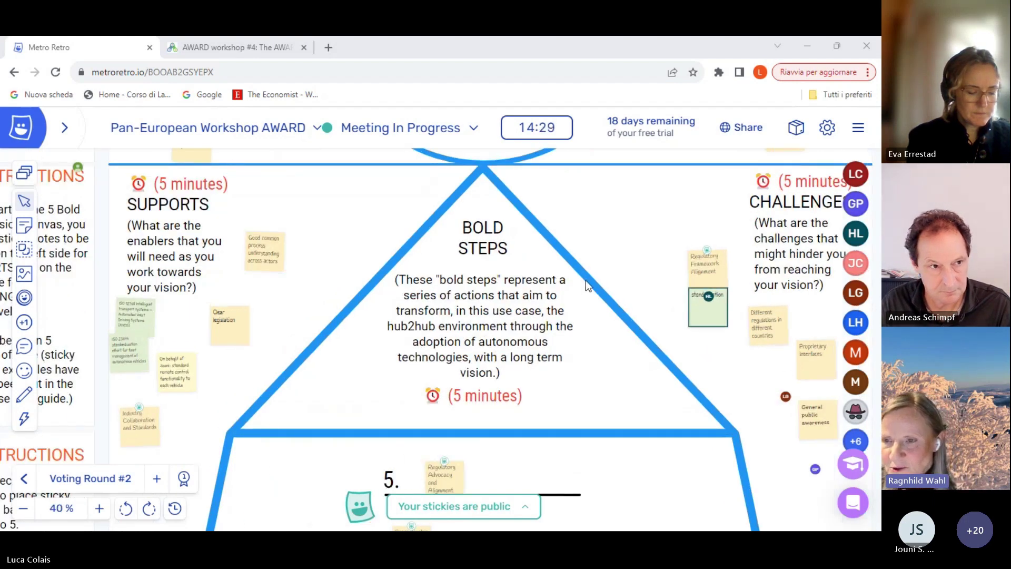
scroll(585, 280, up, 2)
drag(667, 246, 534, 252)
scroll(554, 253, up, 2)
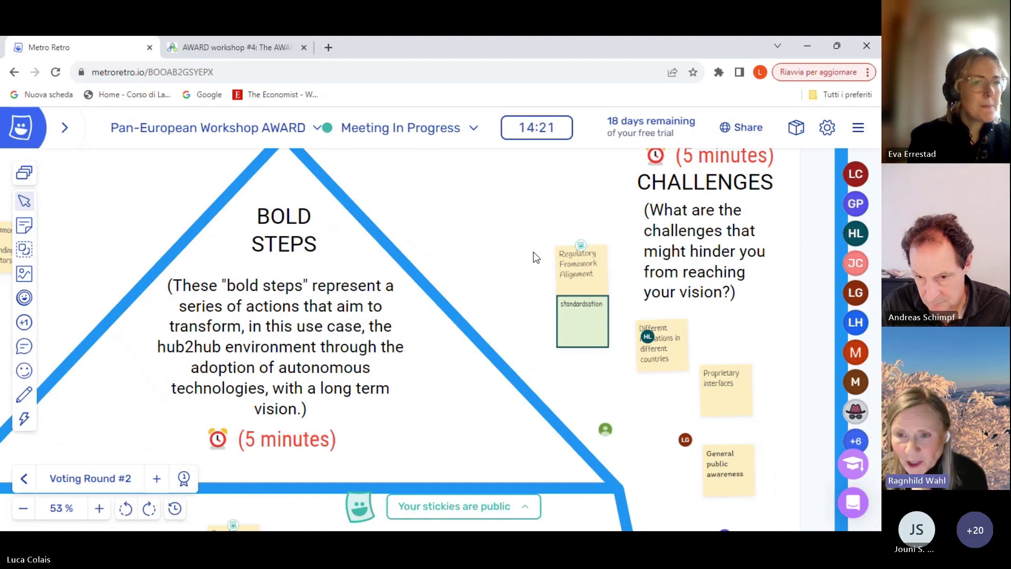
scroll(536, 255, up, 3)
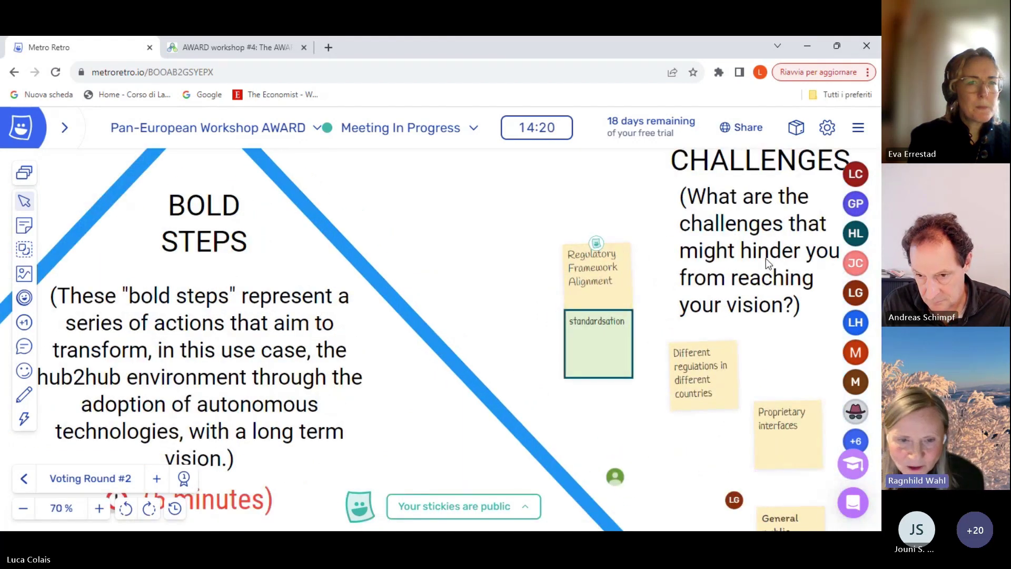
scroll(653, 258, right, 5)
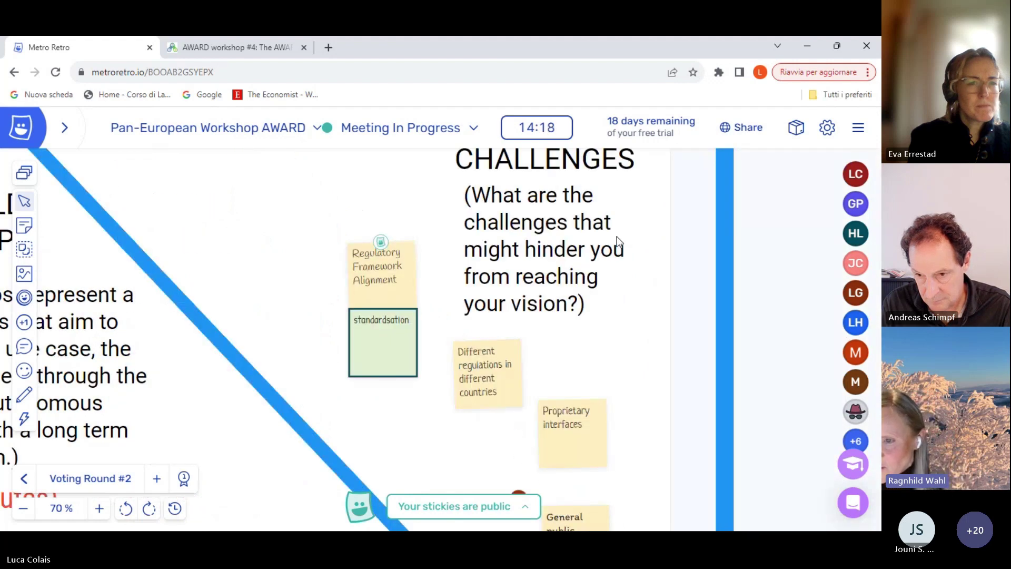
scroll(634, 298, down, 4)
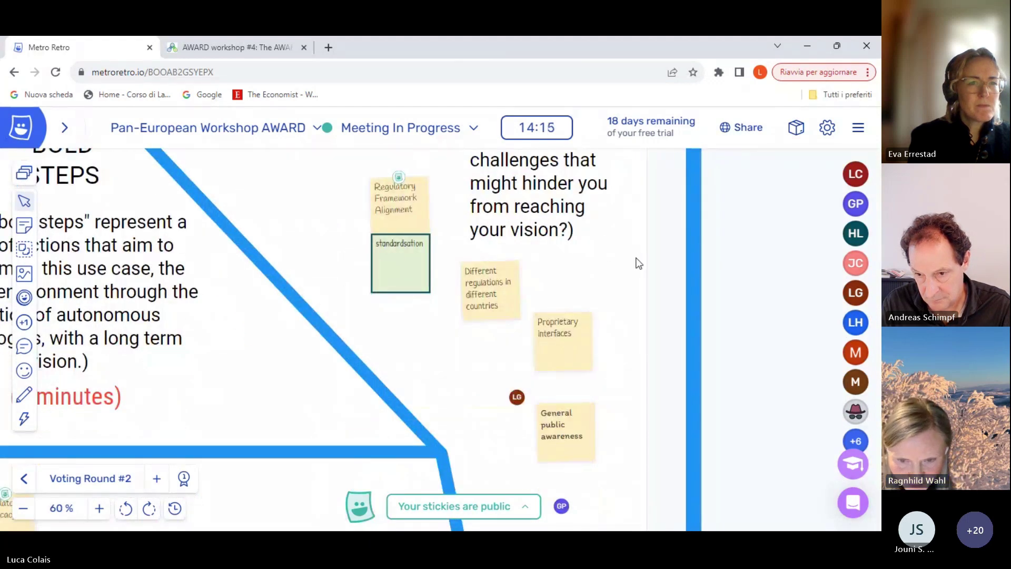
drag(637, 248, 641, 293)
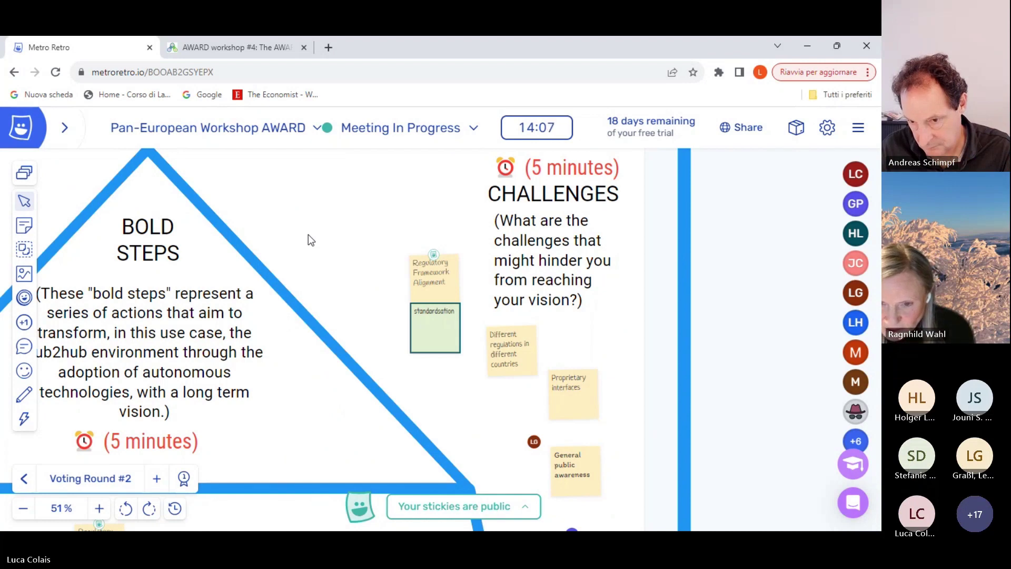
Read the participants' stickies around the Supports prompt up close, including the notes further down the section.
drag(309, 235, 481, 235)
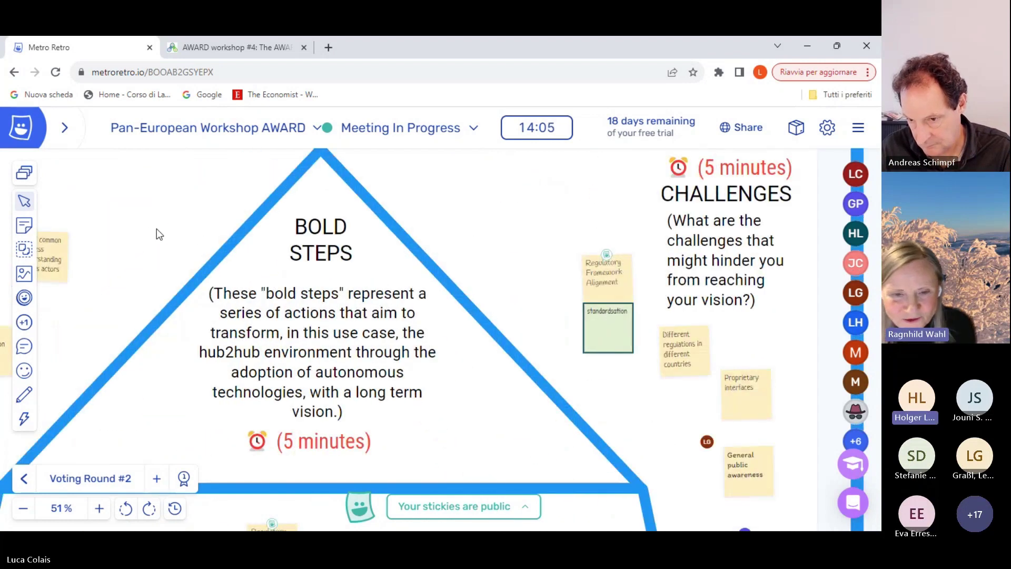
drag(156, 232, 434, 230)
scroll(377, 327, up, 1)
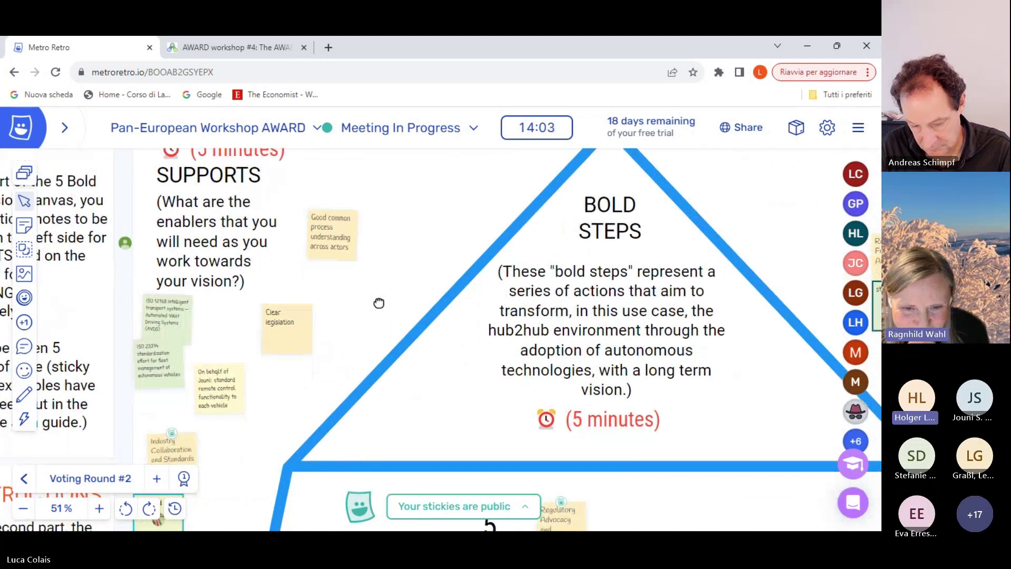
scroll(326, 332, up, 1)
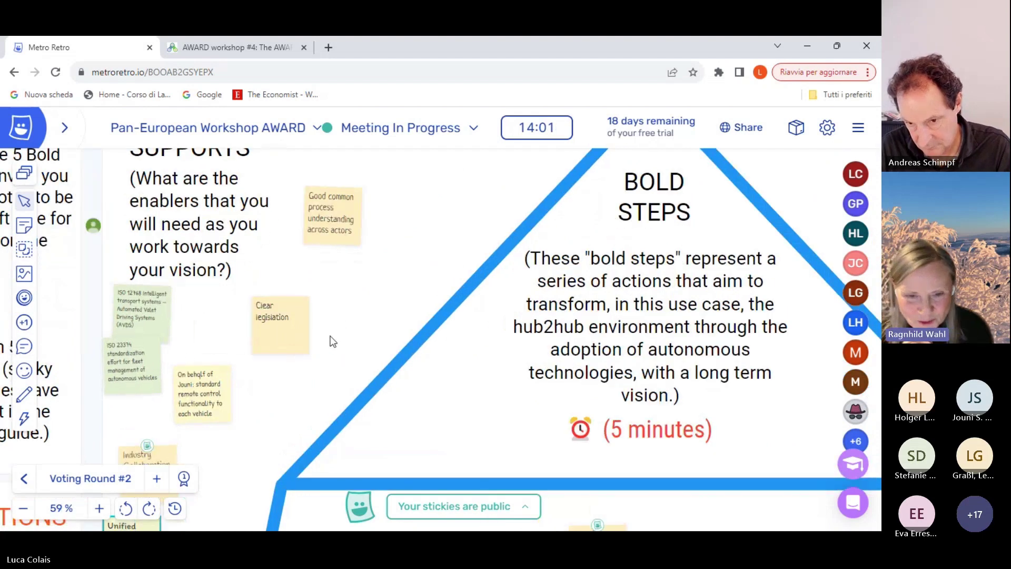
drag(332, 339, 420, 366)
scroll(434, 361, up, 2)
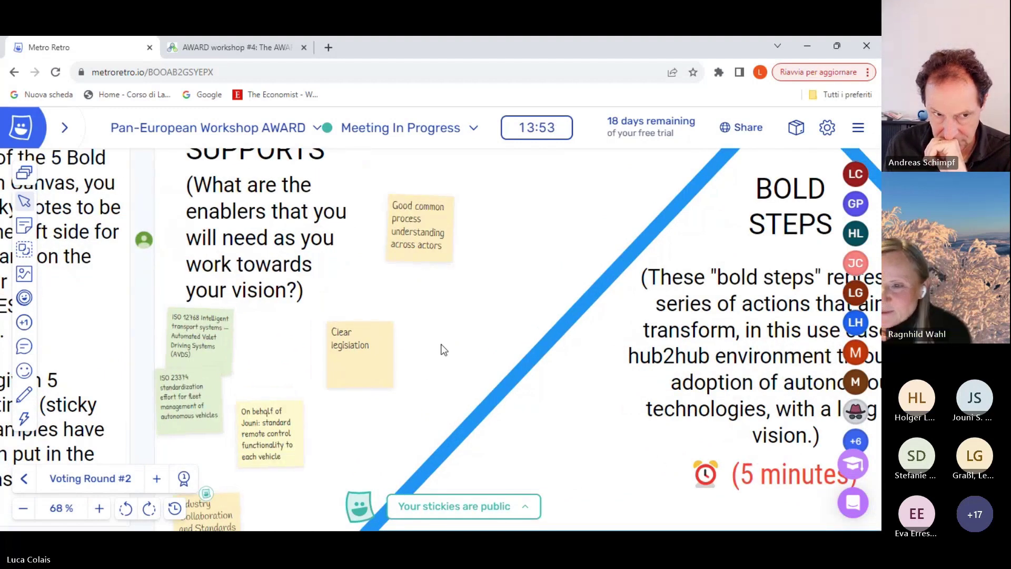
drag(442, 317, 437, 337)
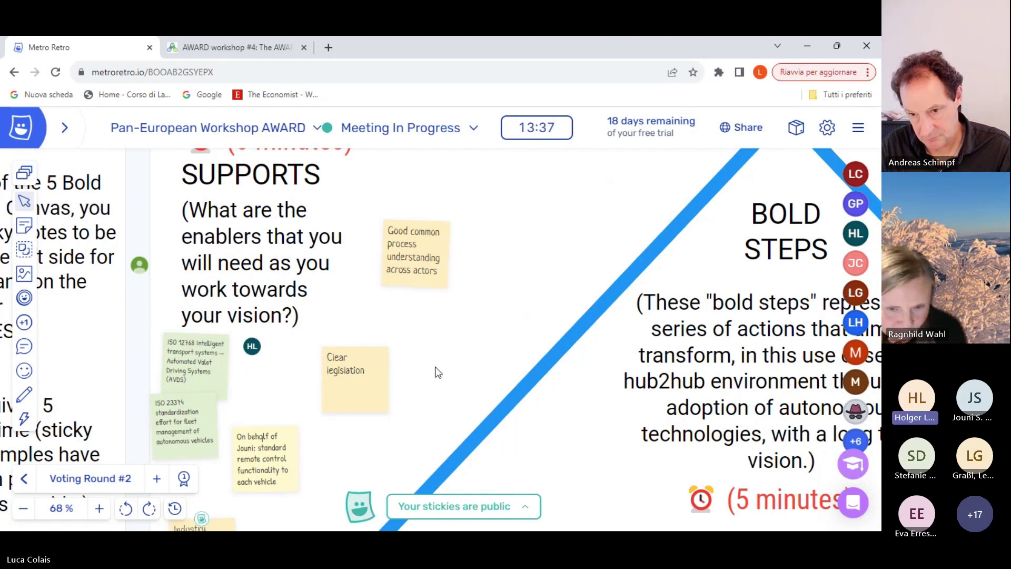
scroll(469, 327, down, 2)
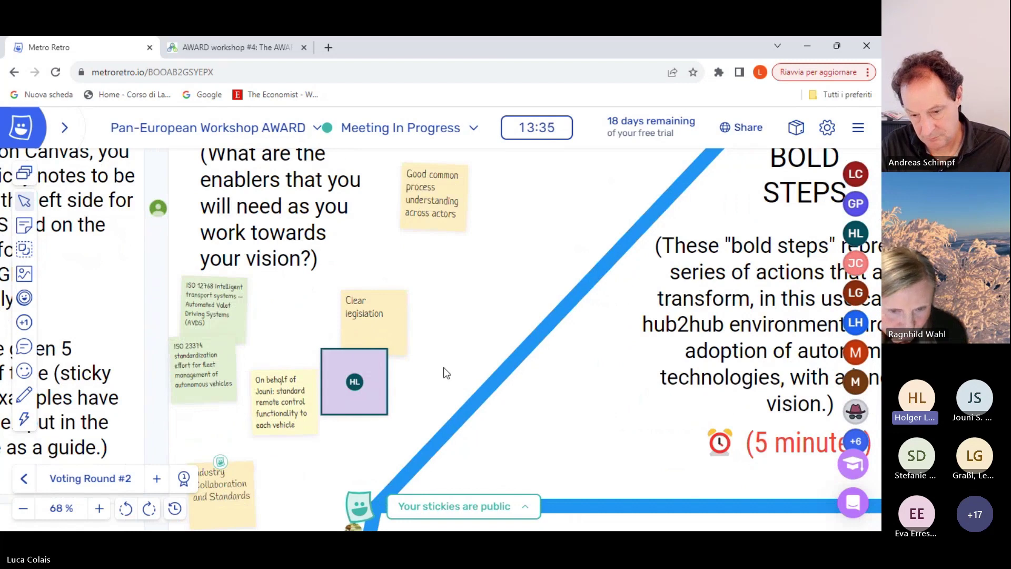
scroll(444, 368, down, 1)
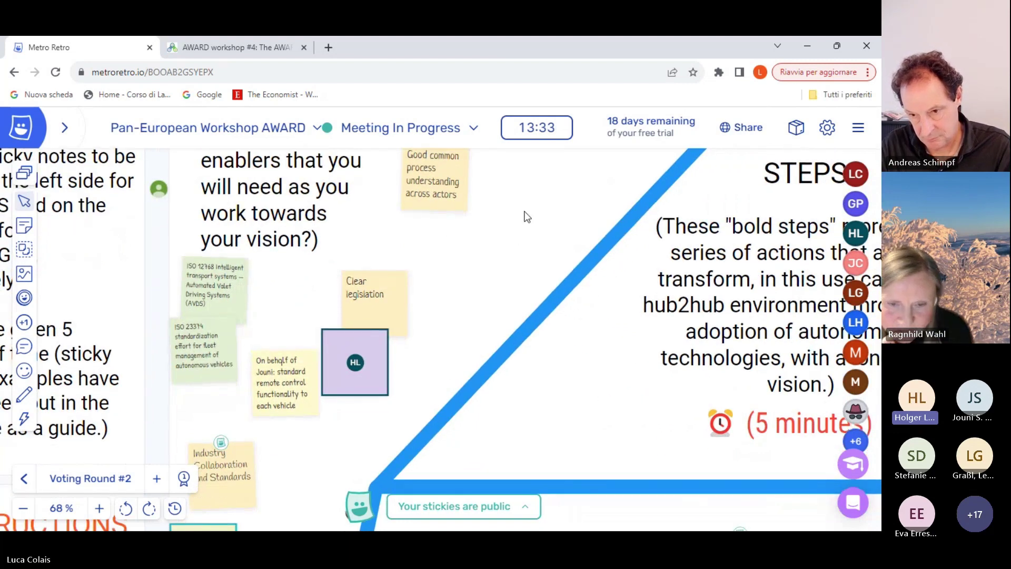
drag(526, 216, 510, 272)
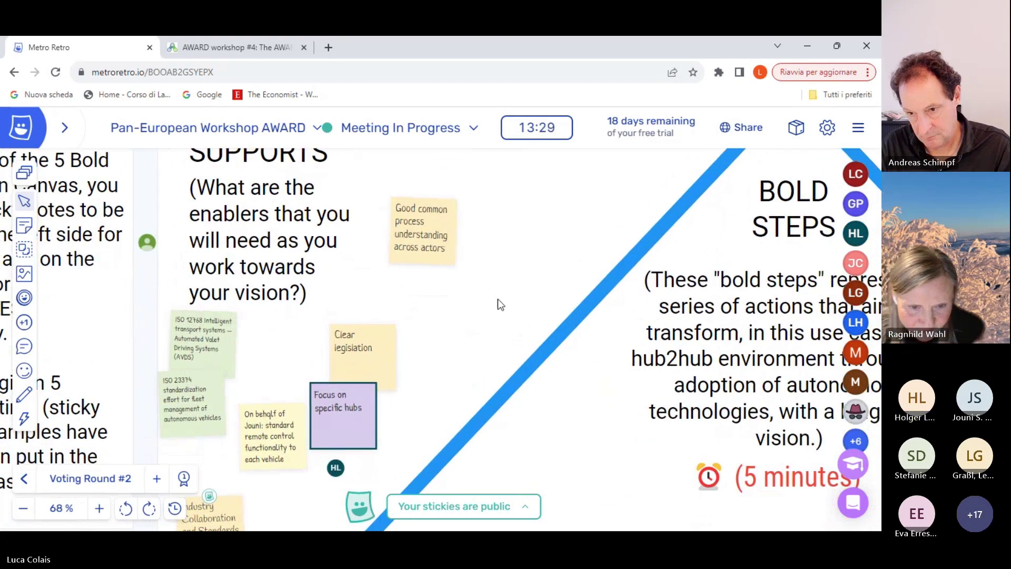
scroll(498, 299, down, 2)
drag(494, 320, 497, 308)
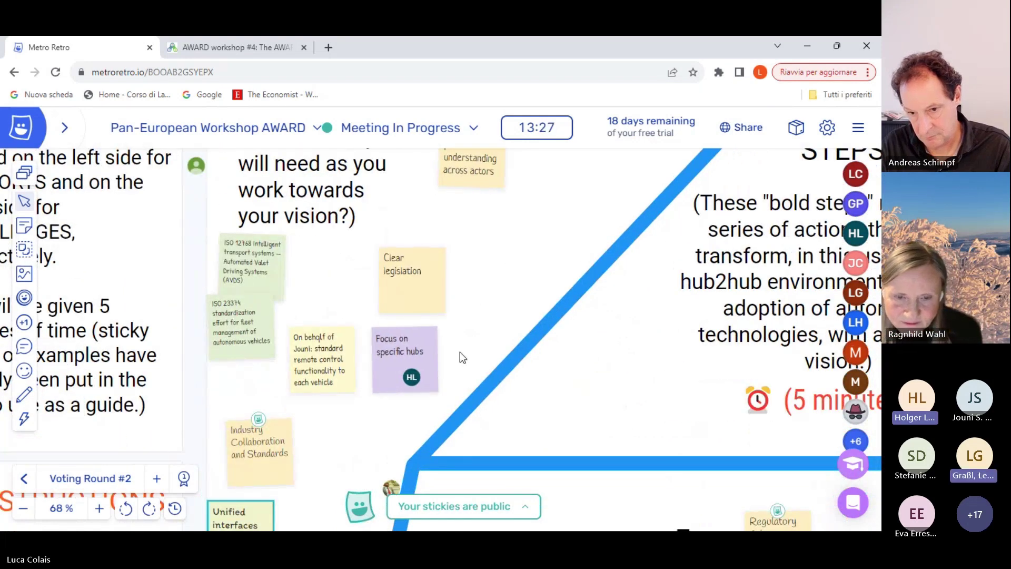
Read the lower Supports stickies around "Focus on specific hubs" and the Challenges stickies beside the Bold Steps triangle.
scroll(460, 348, down, 3)
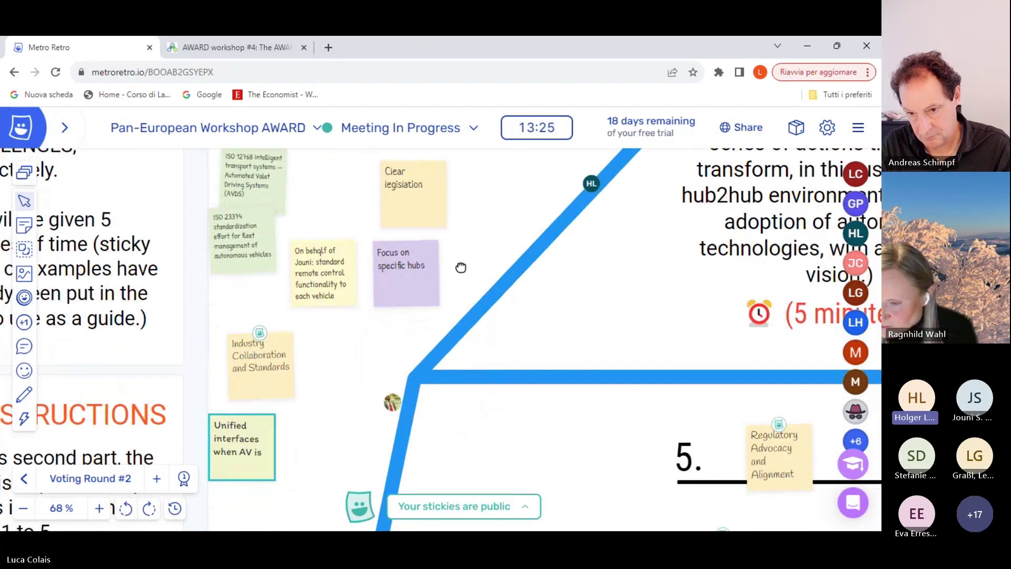
drag(469, 266, 388, 452)
scroll(388, 452, up, 1)
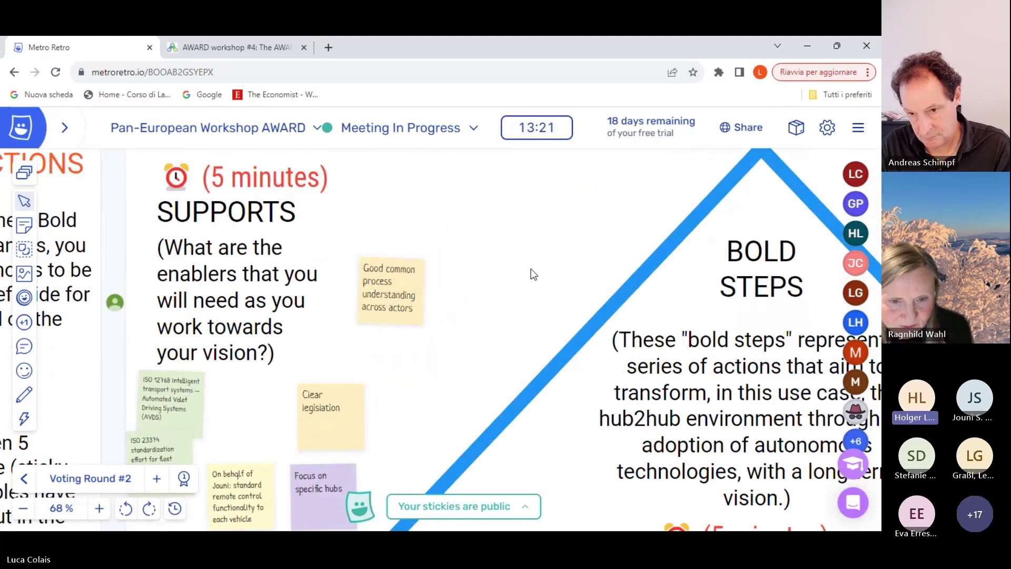
drag(531, 274, 350, 282)
drag(700, 276, 379, 266)
drag(790, 393, 458, 349)
drag(586, 409, 588, 288)
drag(577, 412, 605, 348)
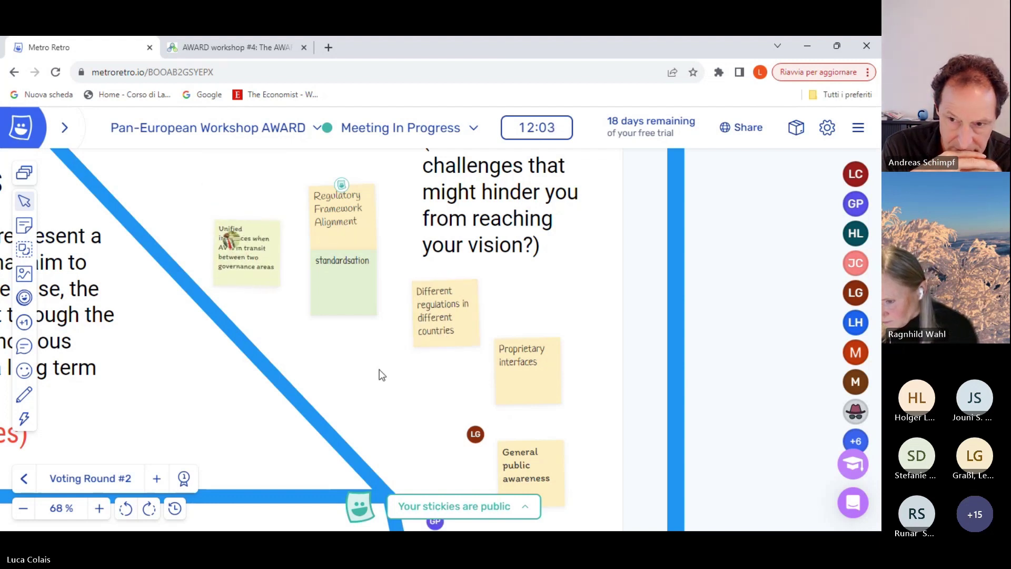
scroll(388, 377, up, 1)
scroll(410, 400, down, 2)
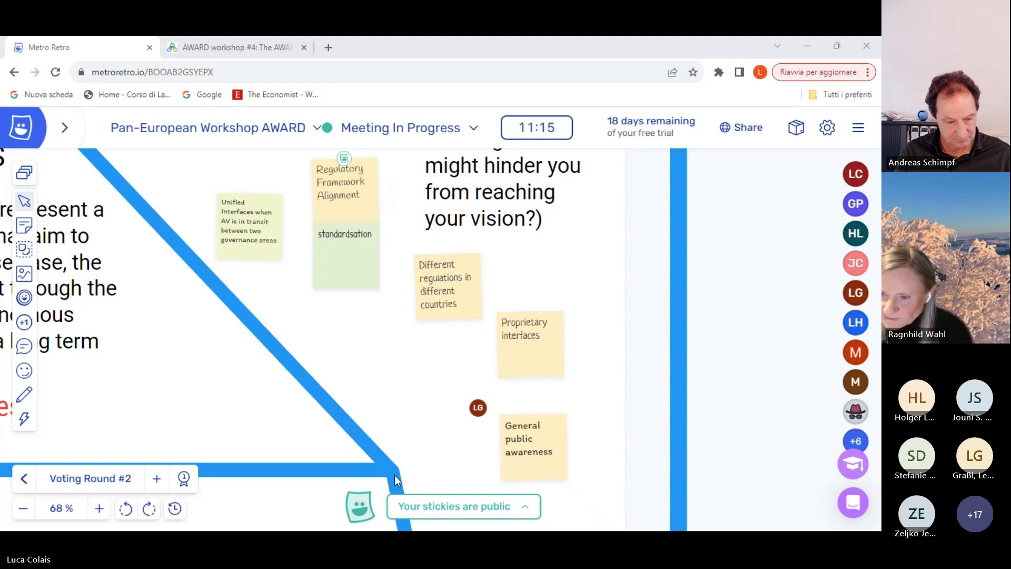
Check the whole Bold Steps canvas for new participant stickies and read the Supports notes up close.
drag(373, 353, 563, 395)
scroll(594, 343, down, 5)
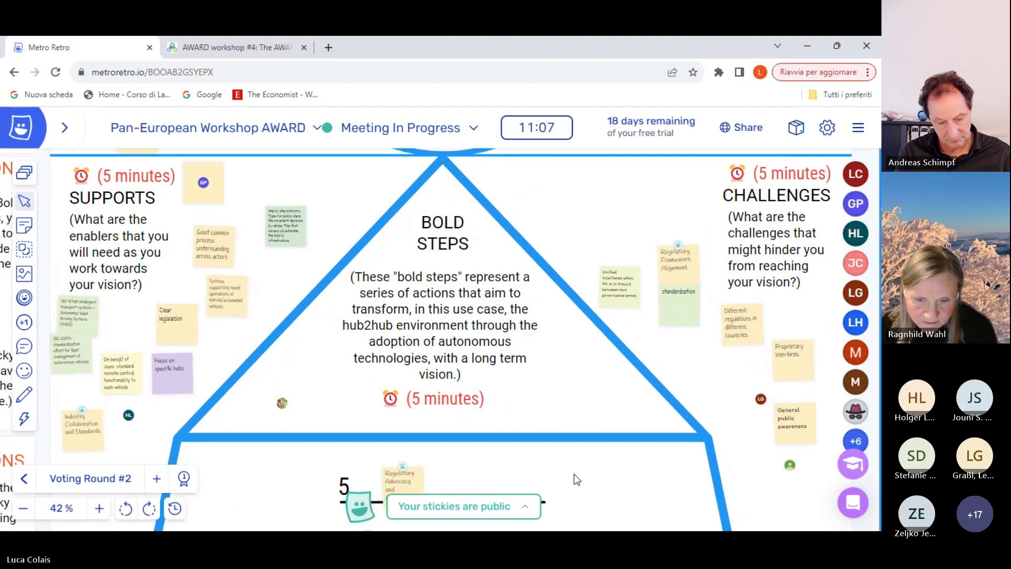
drag(576, 476, 577, 444)
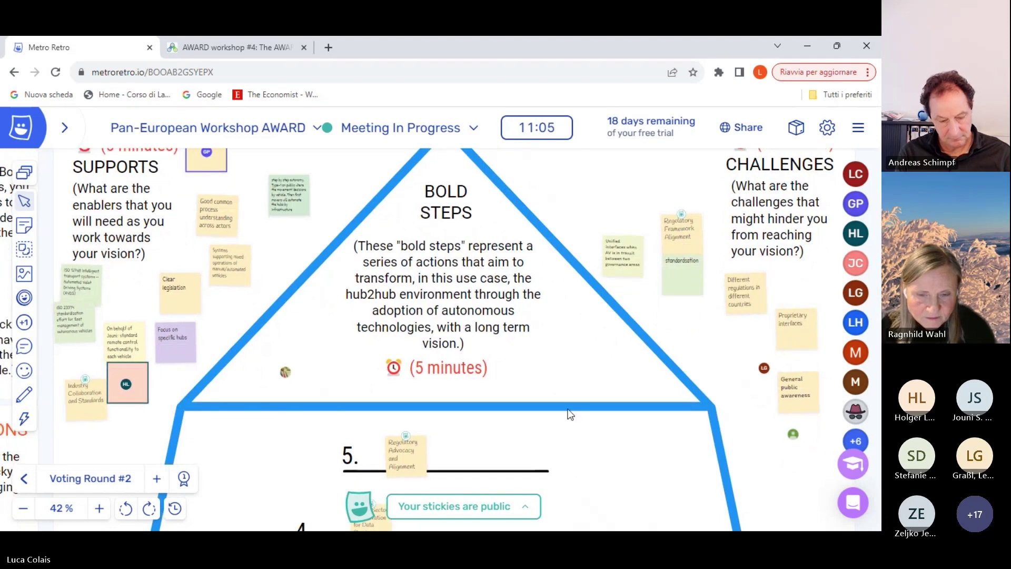
scroll(578, 349, up, 1)
scroll(329, 324, up, 1)
scroll(312, 327, left, 5)
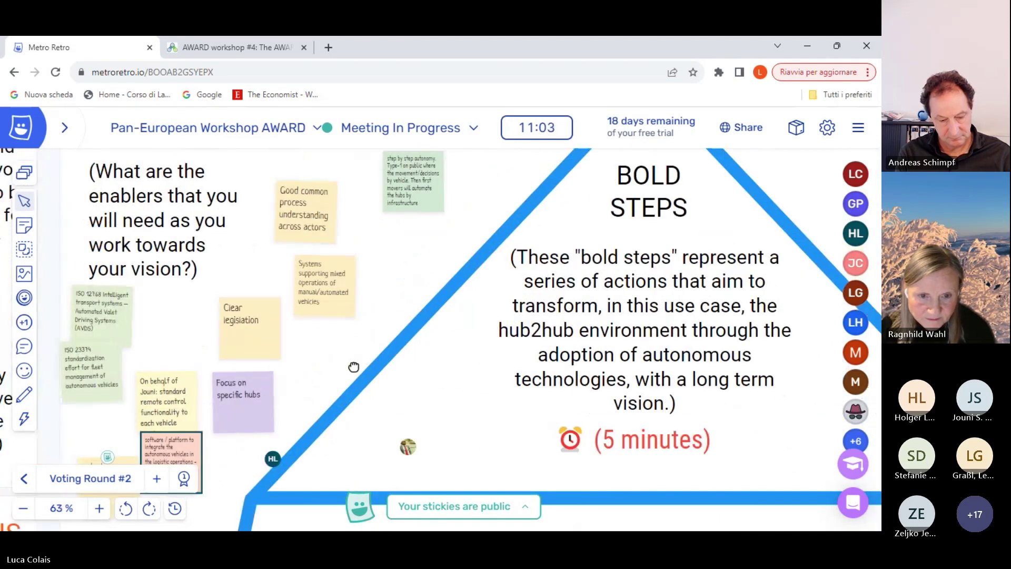
scroll(354, 366, down, 3)
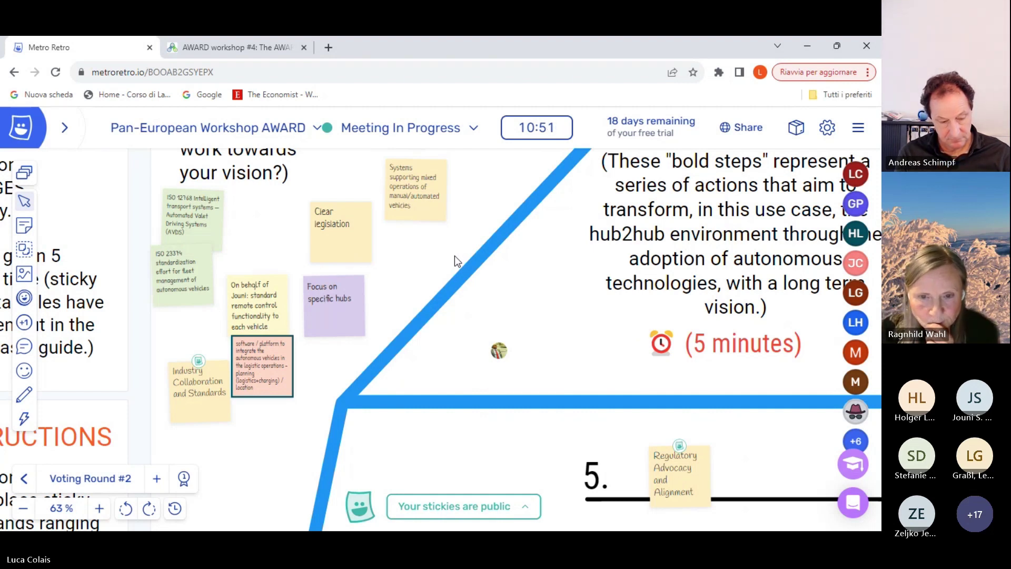
drag(462, 236, 305, 301)
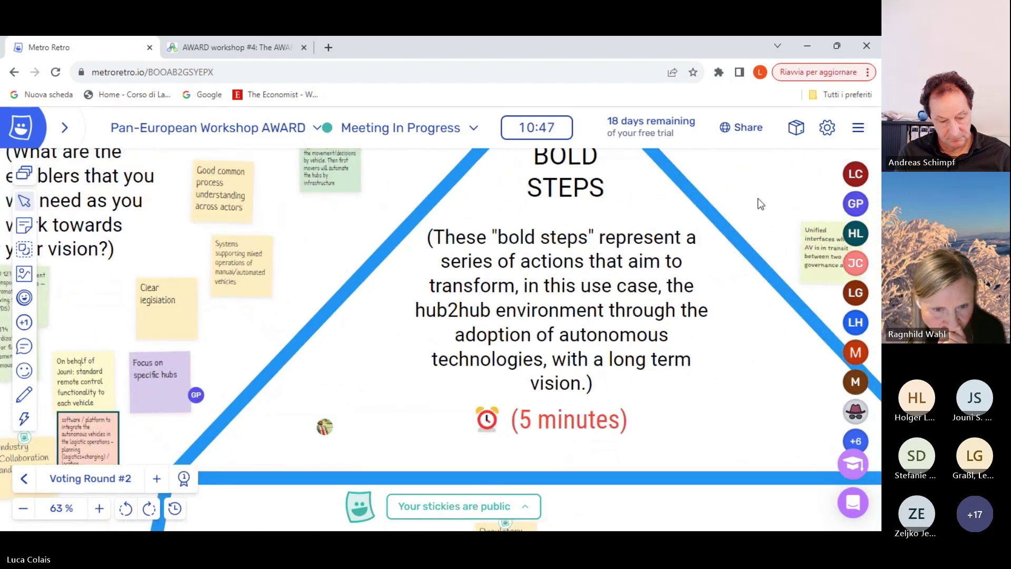
Read the participants' Challenges stickies up close, from "Incompatible legacy infrastructure systems" to "General public awareness".
drag(759, 203, 589, 212)
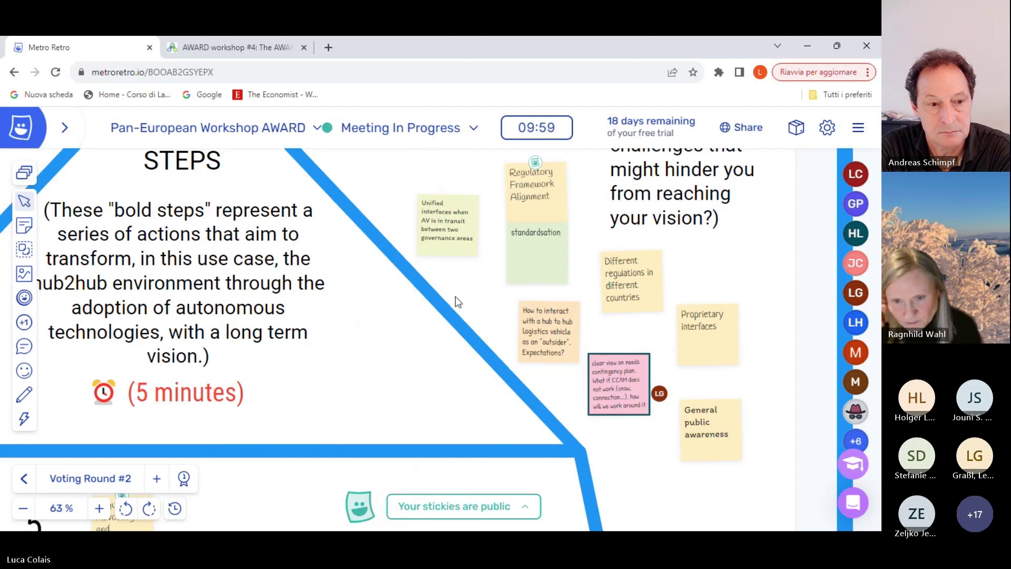
drag(470, 296, 436, 328)
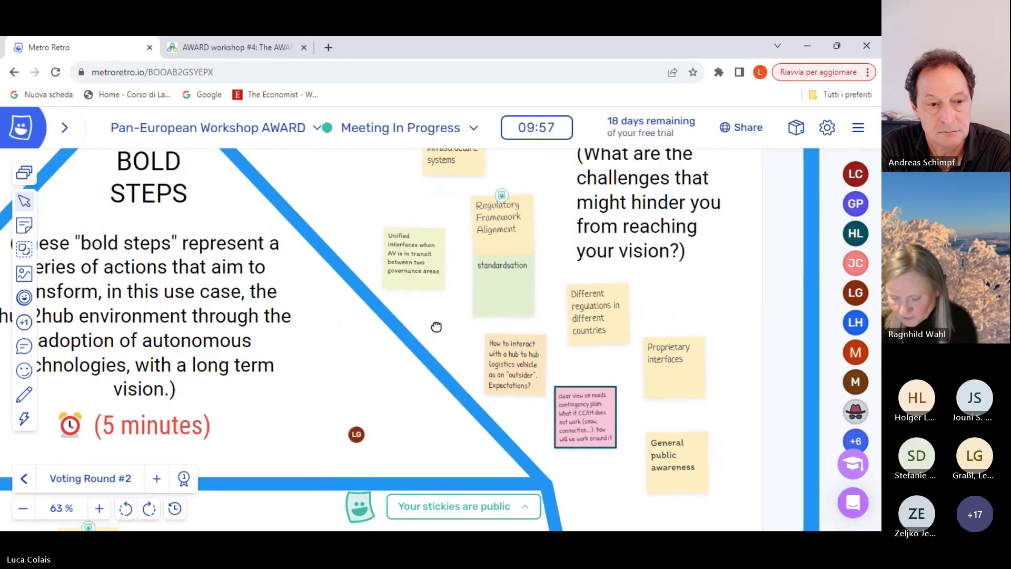
scroll(379, 325, up, 2)
drag(352, 334, 350, 353)
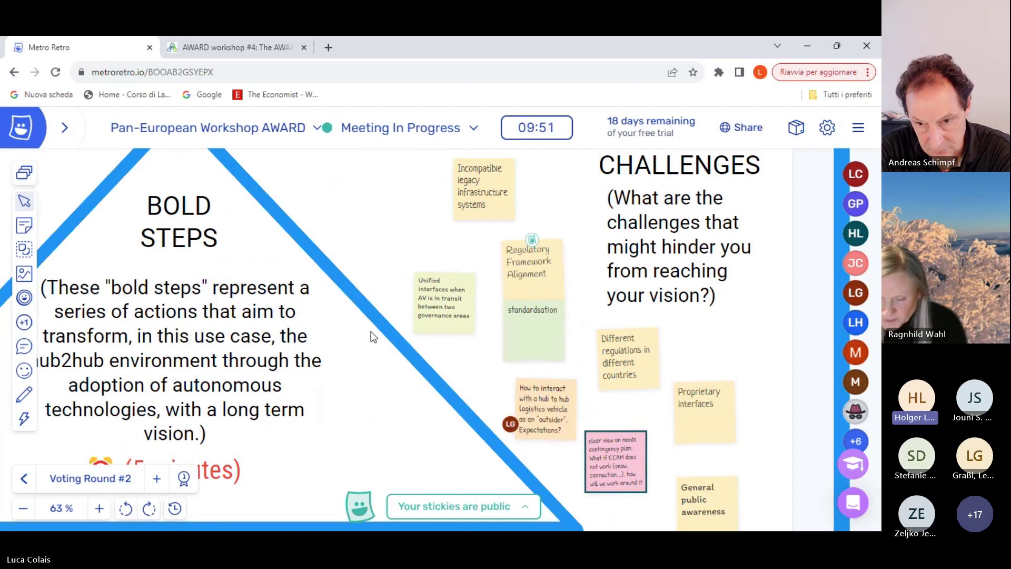
drag(395, 429, 382, 384)
scroll(428, 375, up, 2)
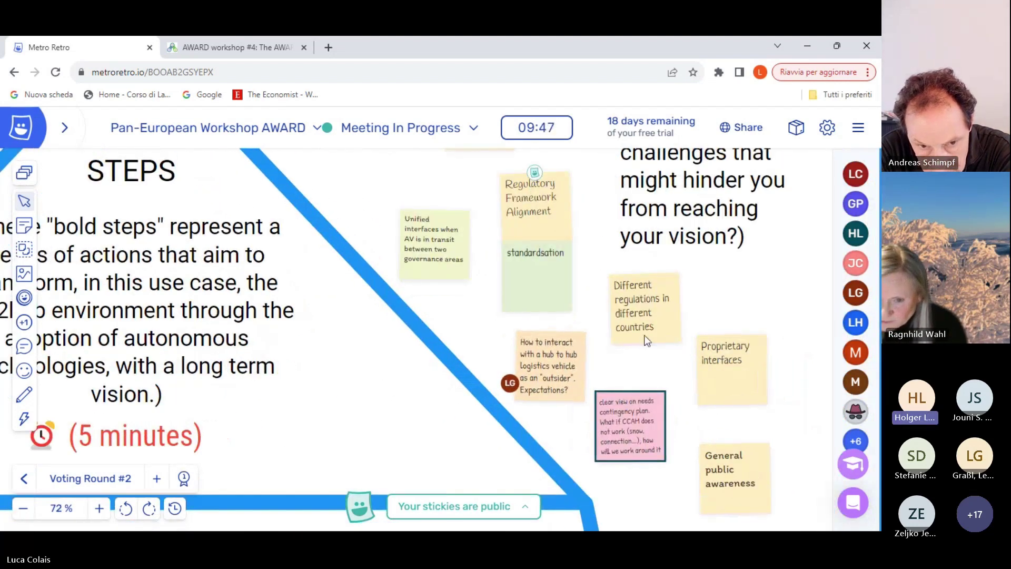
drag(726, 293, 684, 382)
scroll(620, 344, down, 2)
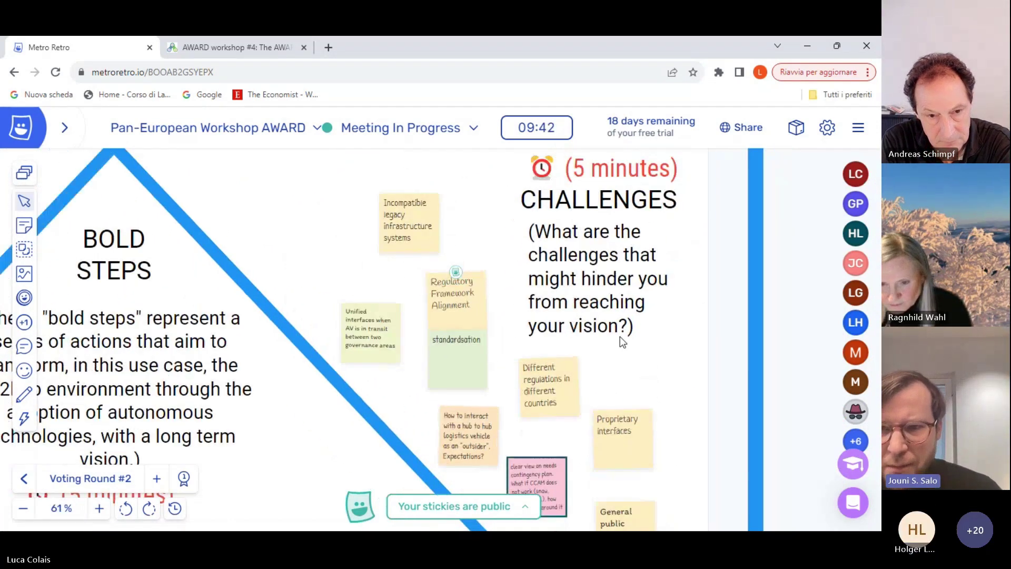
drag(387, 384, 484, 357)
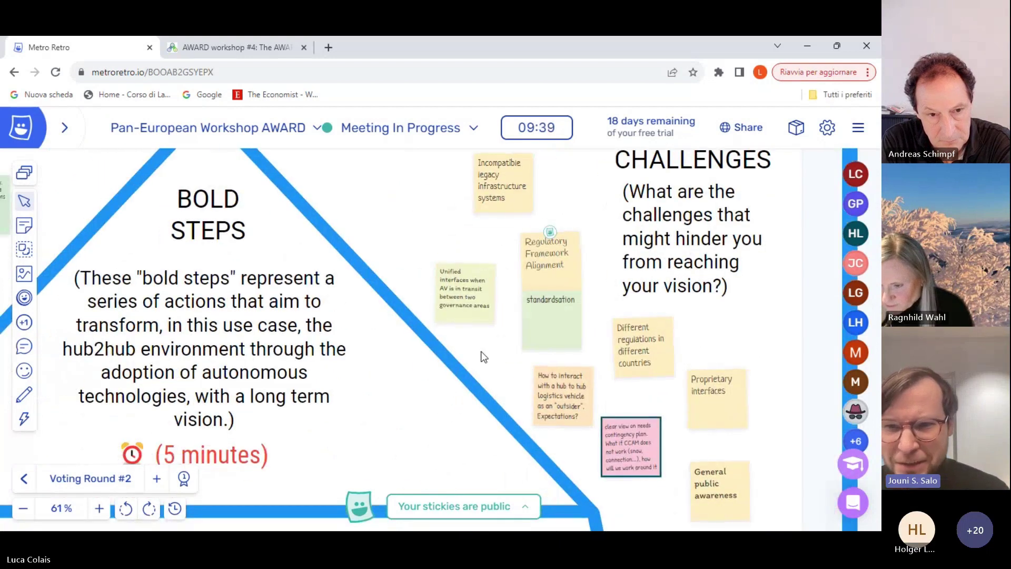
drag(334, 438, 481, 383)
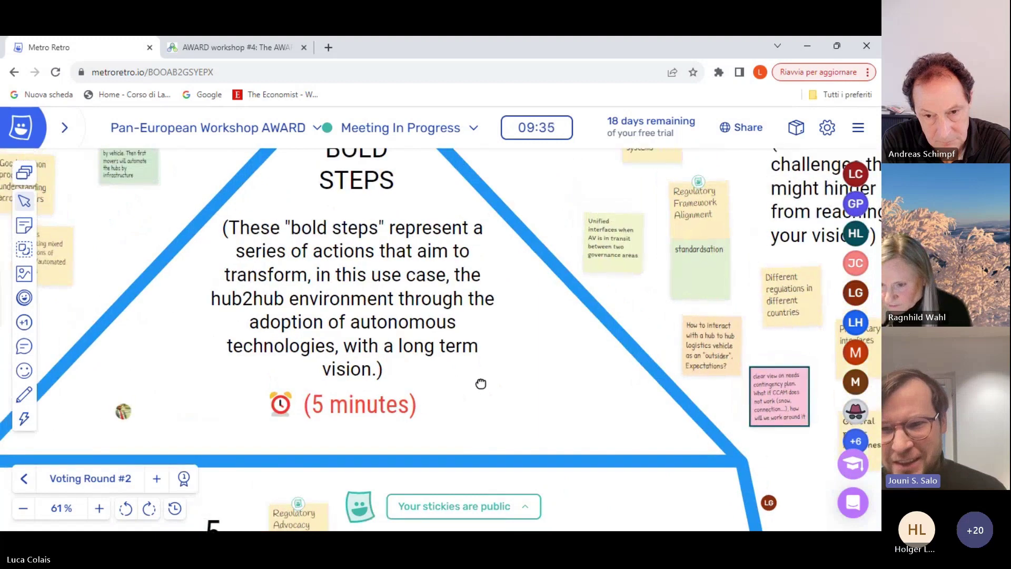
scroll(529, 370, right, 5)
scroll(420, 395, up, 2)
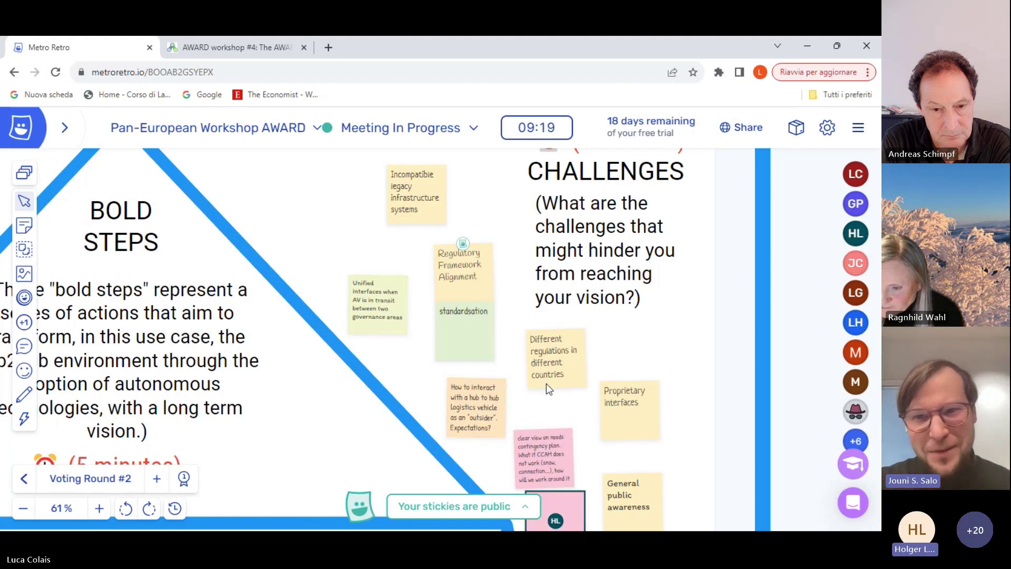
Examine the lower Challenges stickies around the pink contingency plan note, including the sticky being added beneath it.
scroll(697, 443, down, 5)
scroll(663, 343, up, 2)
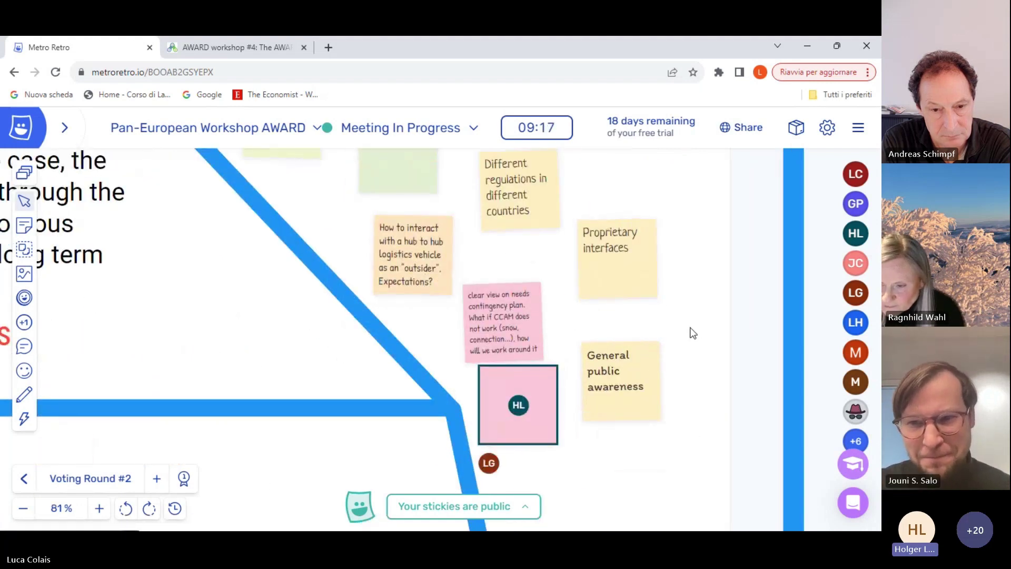
scroll(693, 333, down, 1)
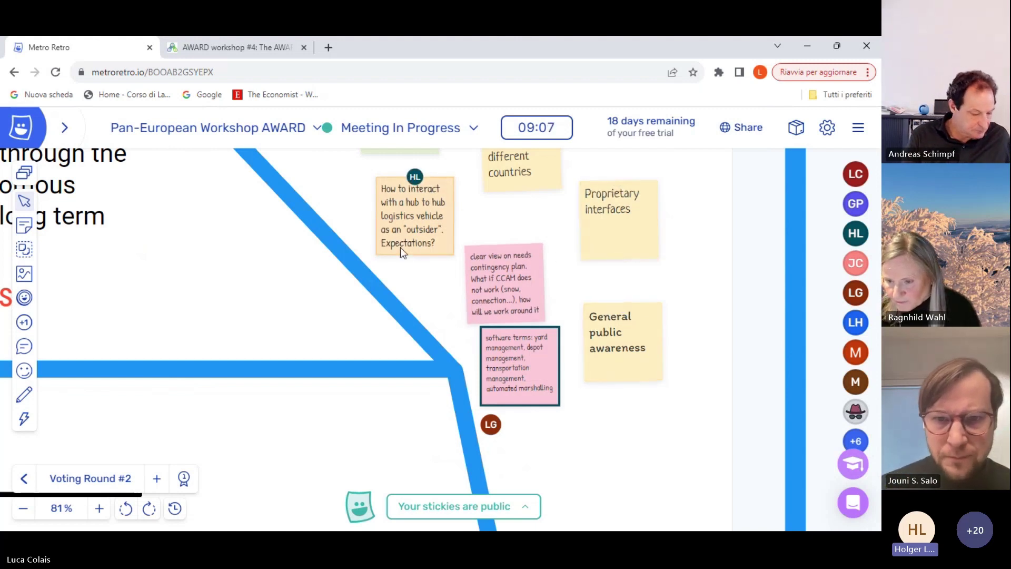
scroll(326, 320, down, 2)
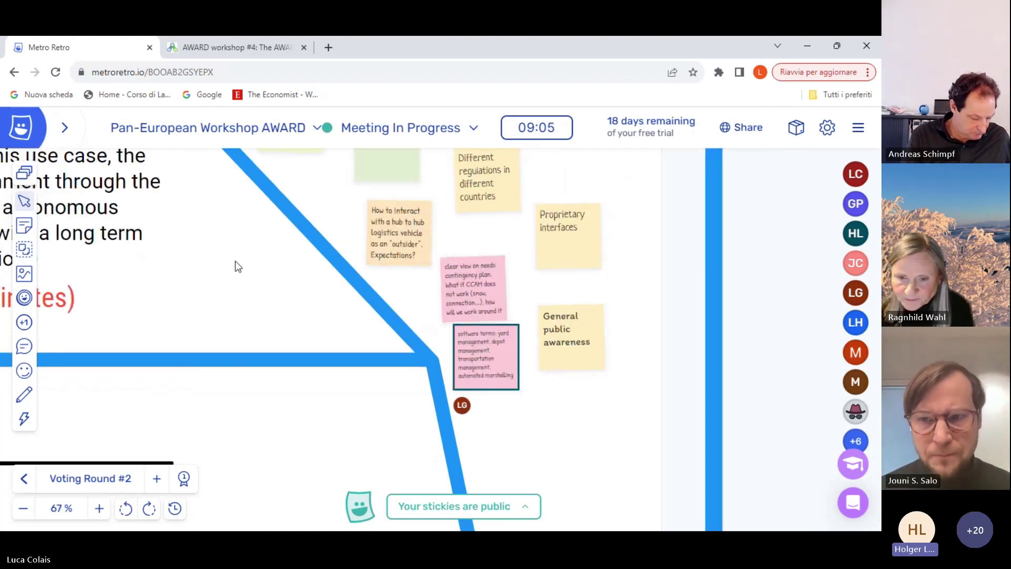
scroll(237, 269, left, 2)
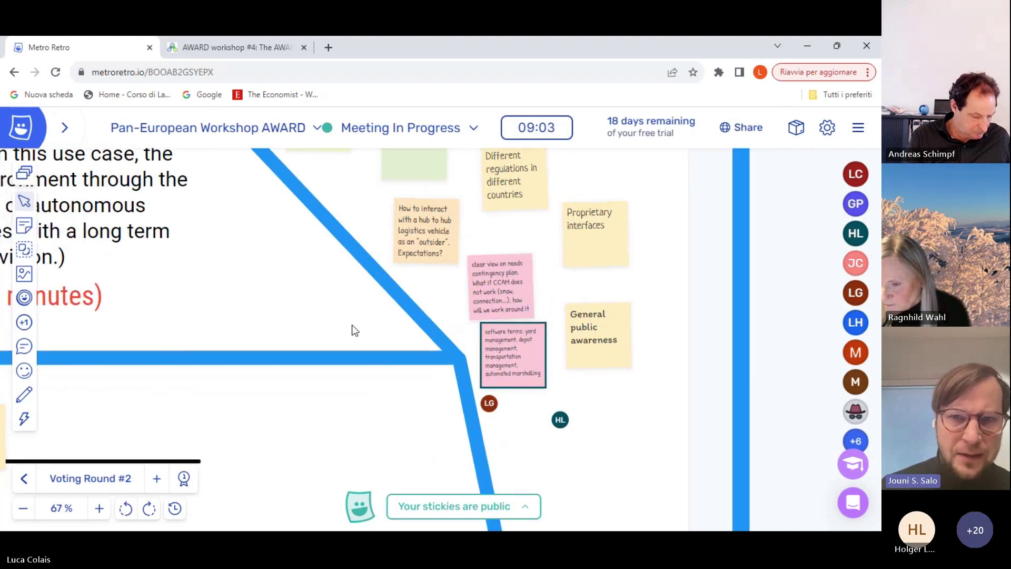
scroll(352, 325, up, 1)
scroll(697, 406, right, 2)
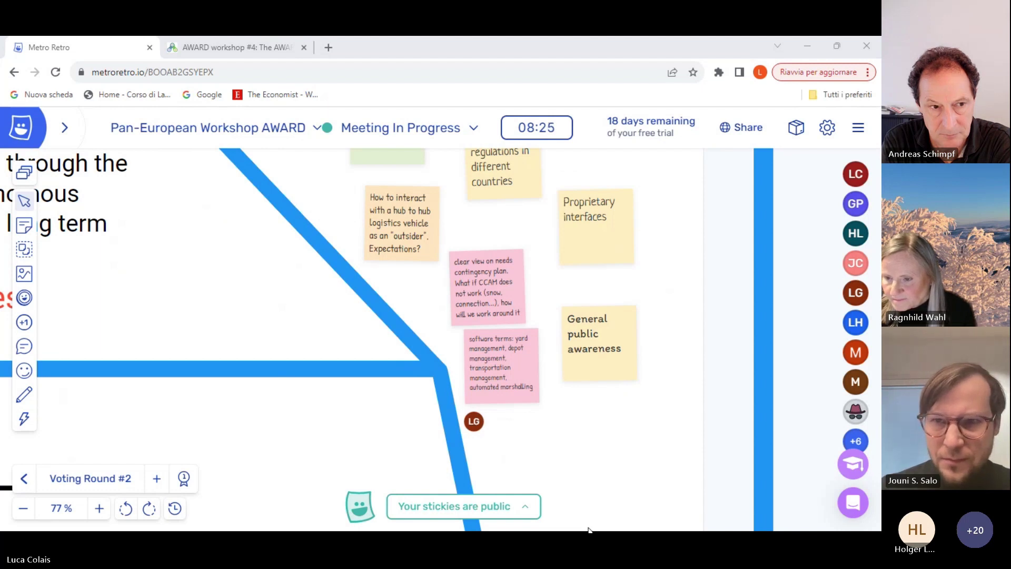
click(592, 524)
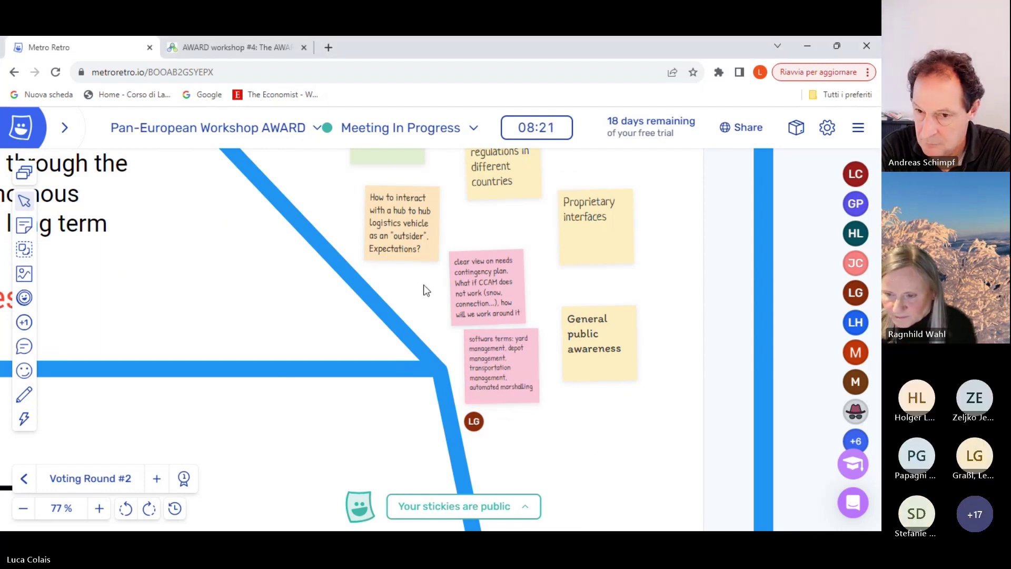
drag(423, 285, 552, 373)
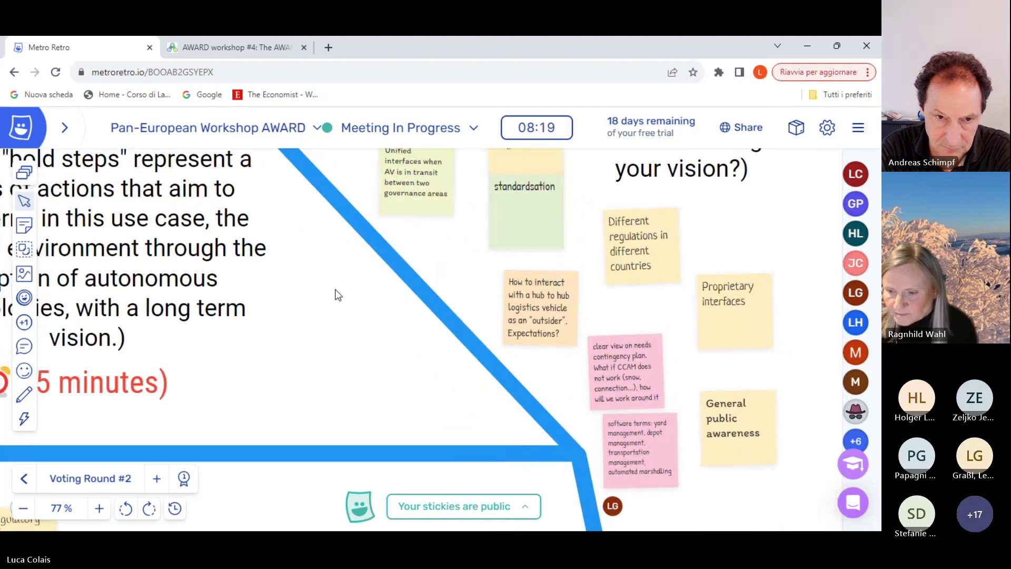
Review the Supports and Challenges stickies together on both sides of the Bold Steps triangle.
drag(334, 293, 456, 313)
scroll(515, 305, down, 5)
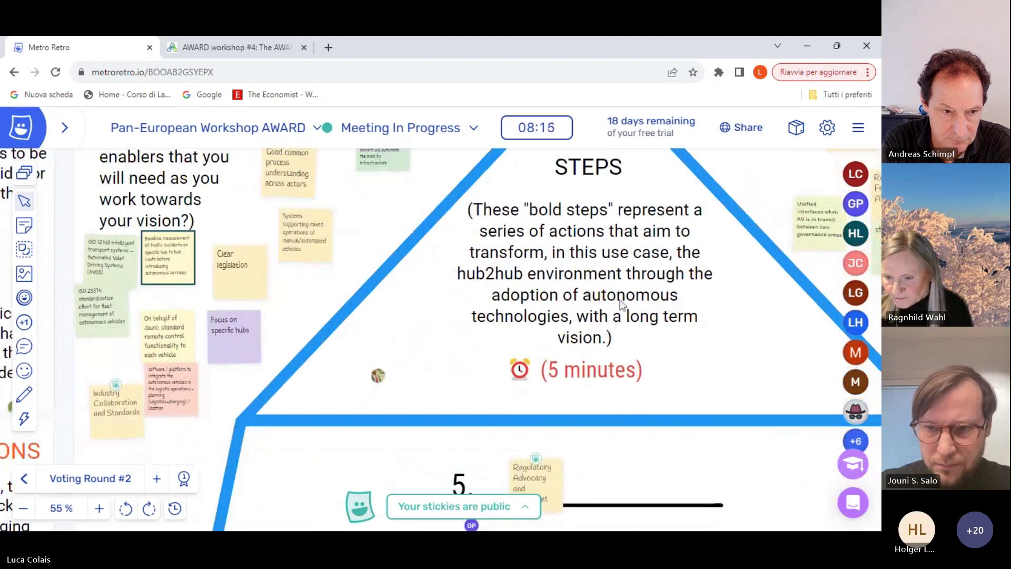
scroll(669, 314, down, 2)
drag(703, 350, 634, 413)
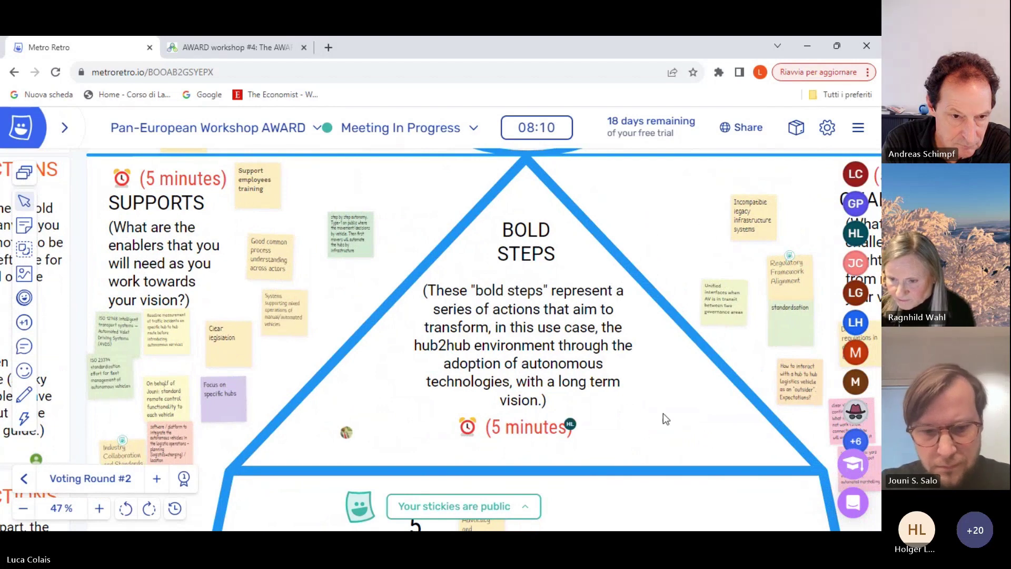
drag(664, 418, 601, 357)
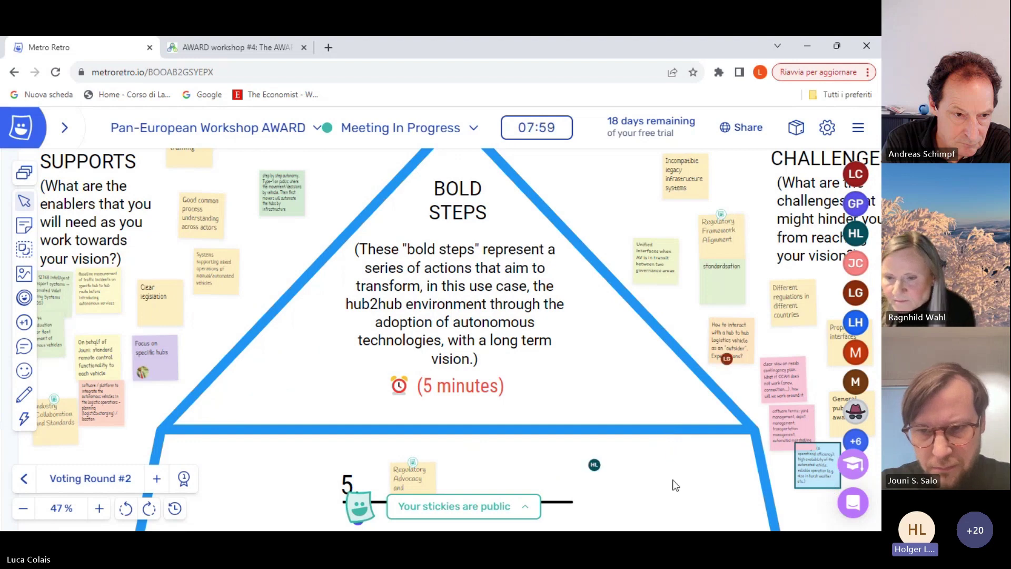
Examine the numbered bands 1 to 5 of the Bold Steps pyramid with their example stickies and instructions.
scroll(666, 430, down, 3)
scroll(655, 448, up, 3)
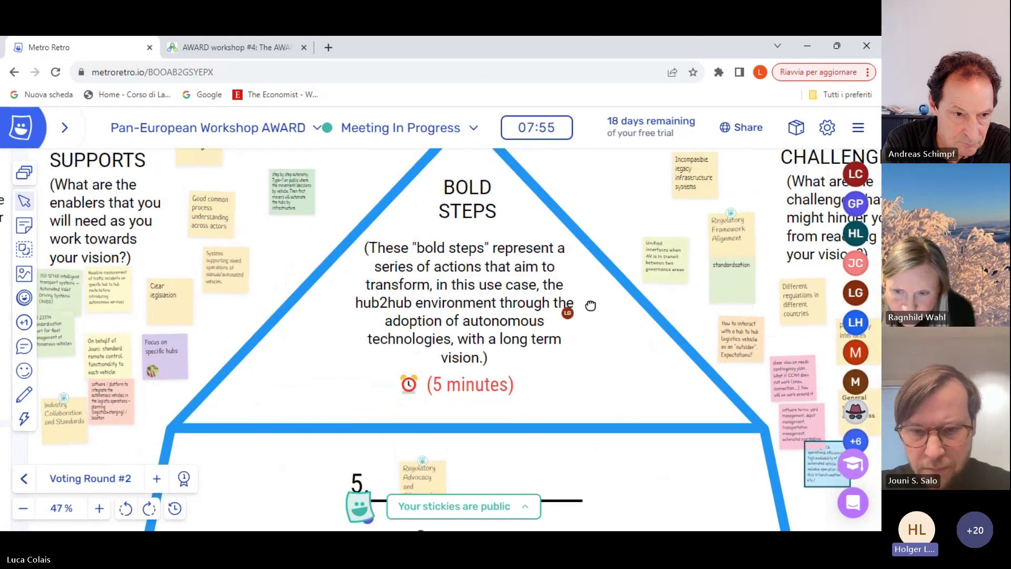
scroll(590, 337, down, 3)
scroll(612, 371, down, 3)
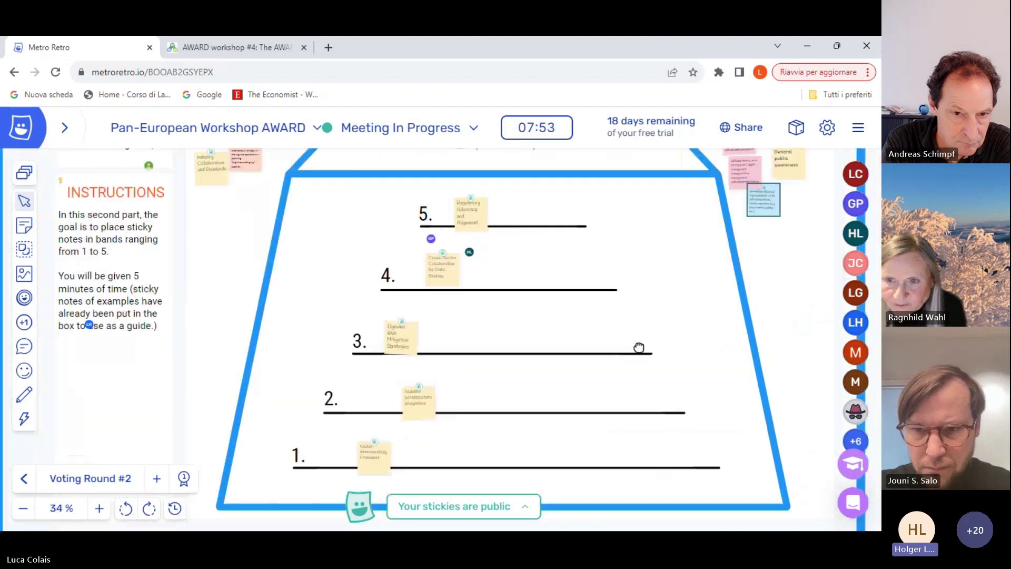
drag(677, 368, 687, 368)
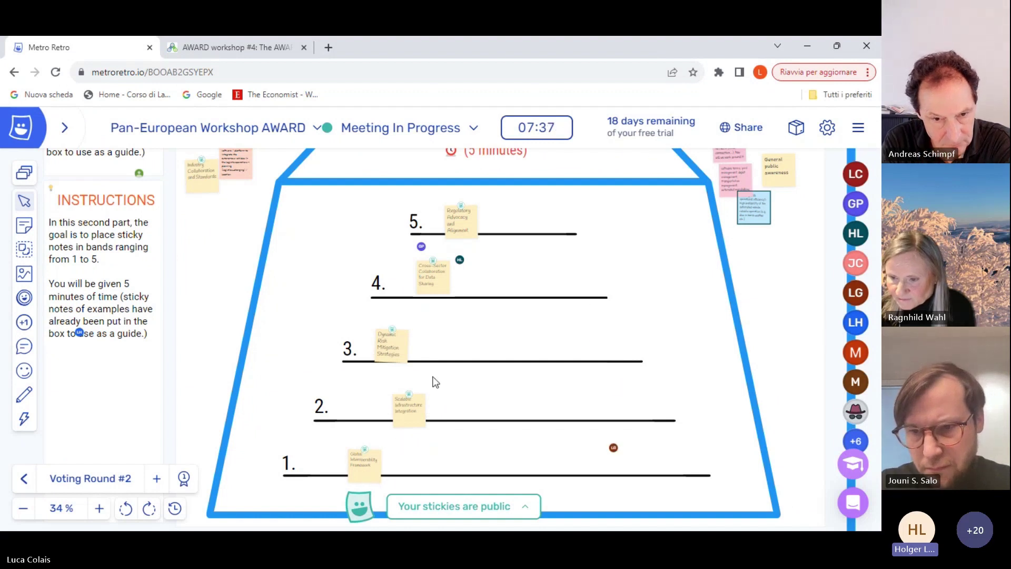
scroll(432, 383, up, 2)
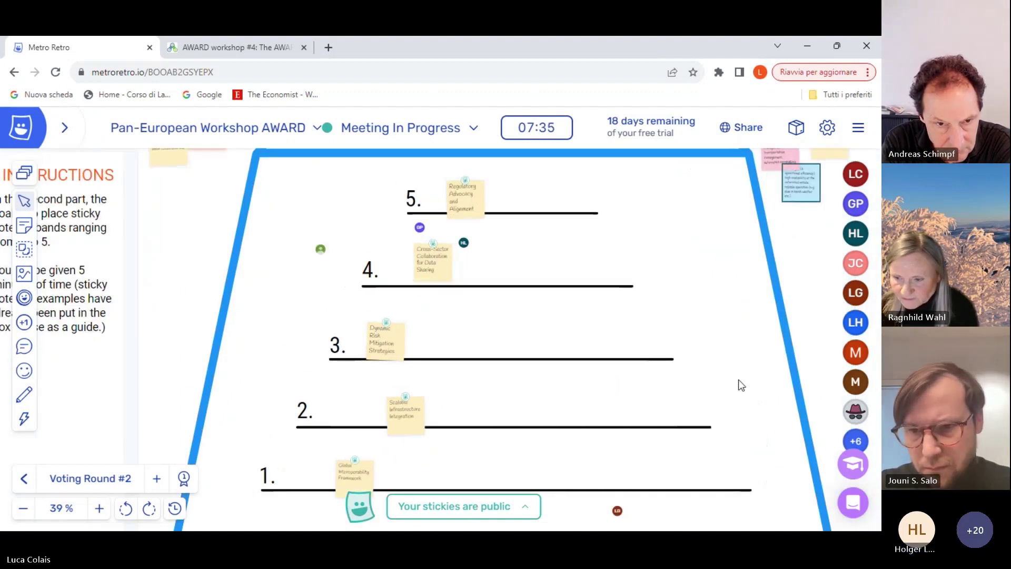
scroll(739, 385, down, 1)
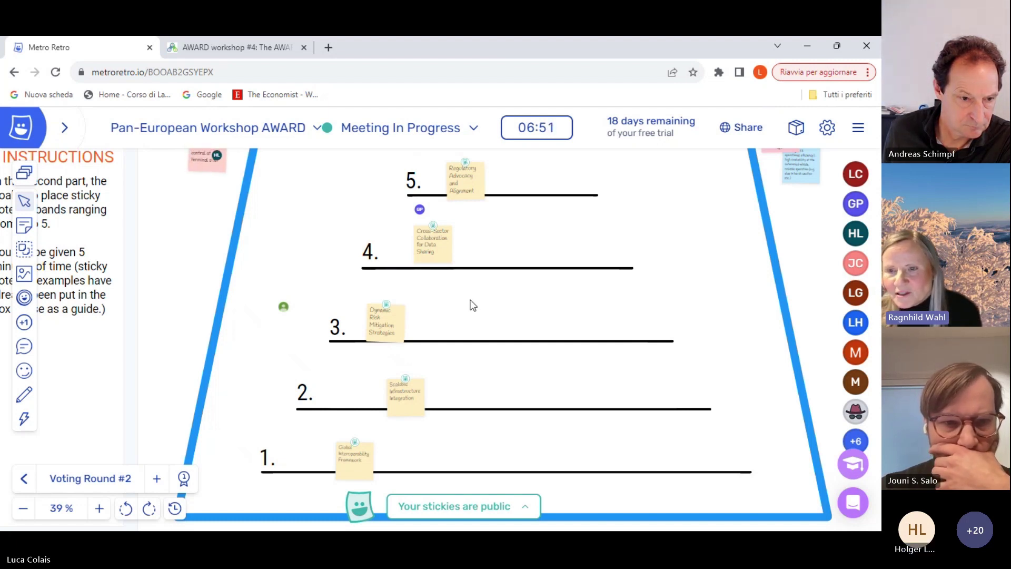
Look over the Supports and Challenges stickies again together with the upper bands of the Bold Steps pyramid.
scroll(472, 306, up, 4)
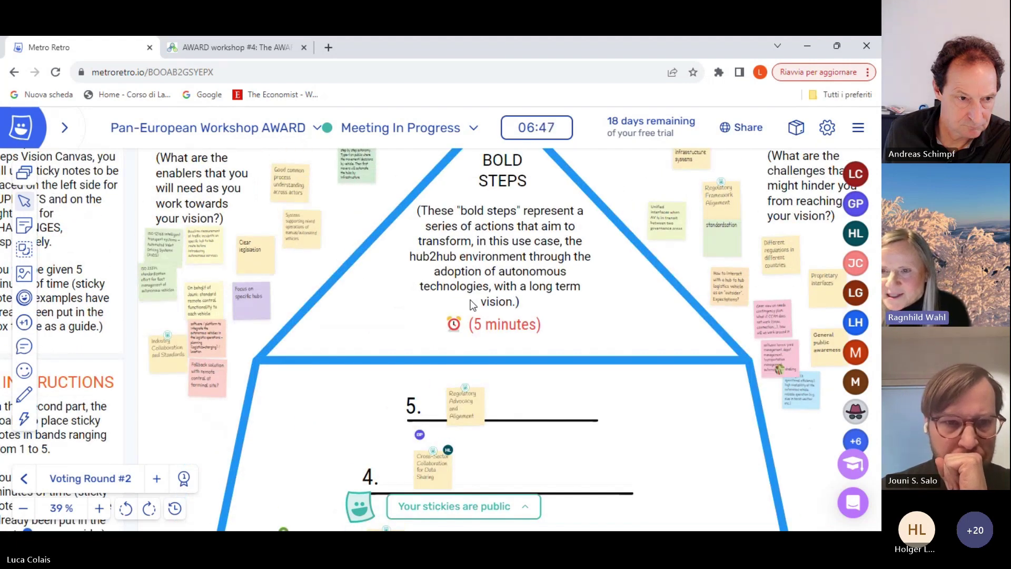
scroll(472, 306, up, 1)
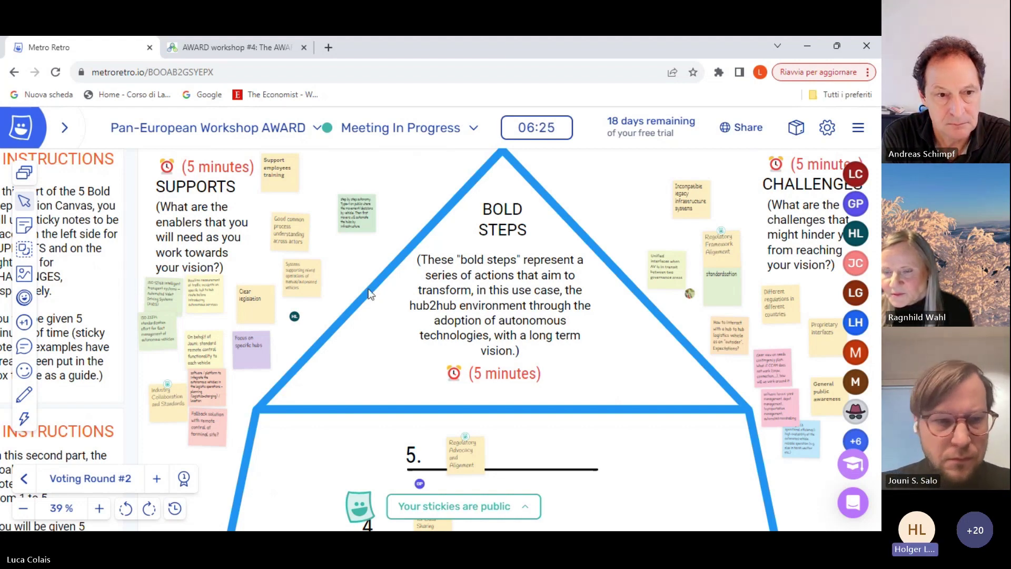
scroll(368, 305, down, 2)
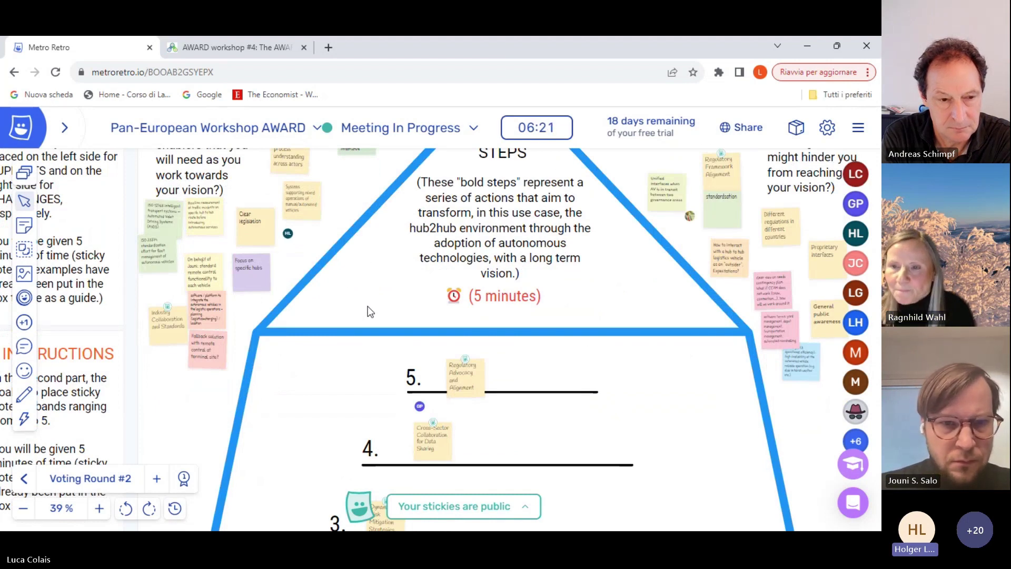
Examine all five numbered bands of the Bold Steps pyramid with their example stickies and the second-part instructions.
scroll(368, 310, down, 1)
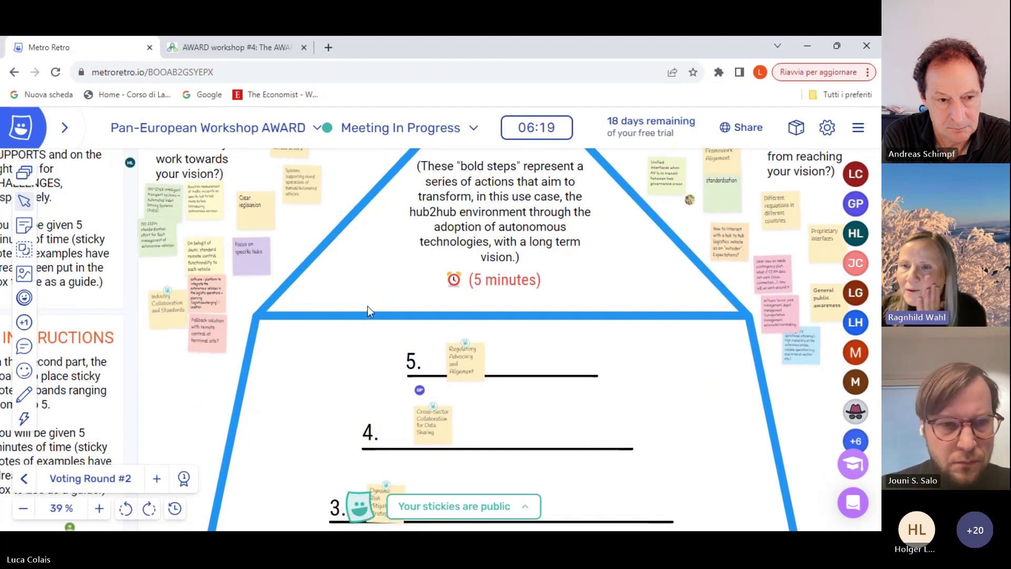
scroll(369, 310, left, 2)
scroll(369, 311, down, 2)
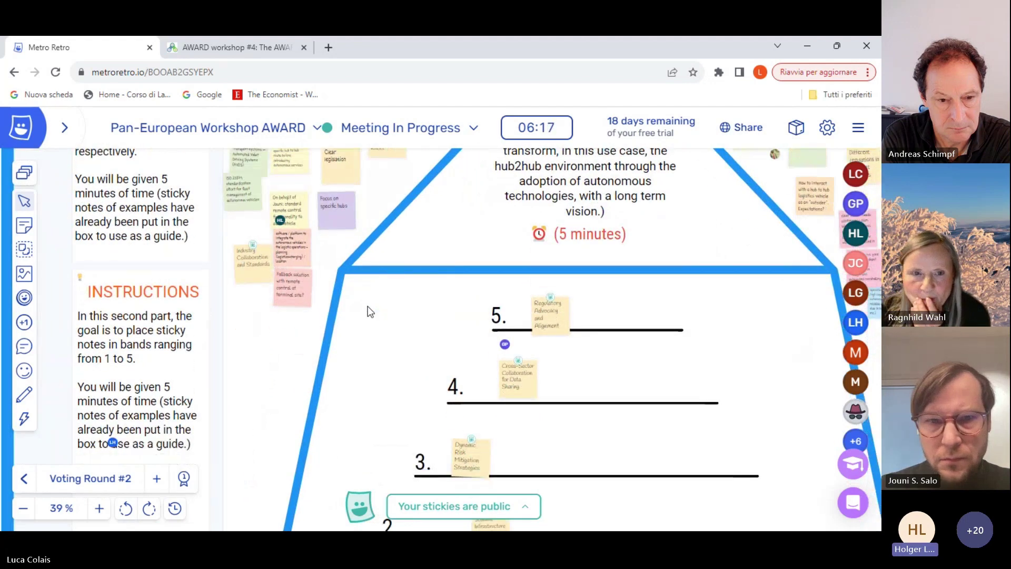
scroll(370, 312, down, 1)
scroll(371, 312, right, 1)
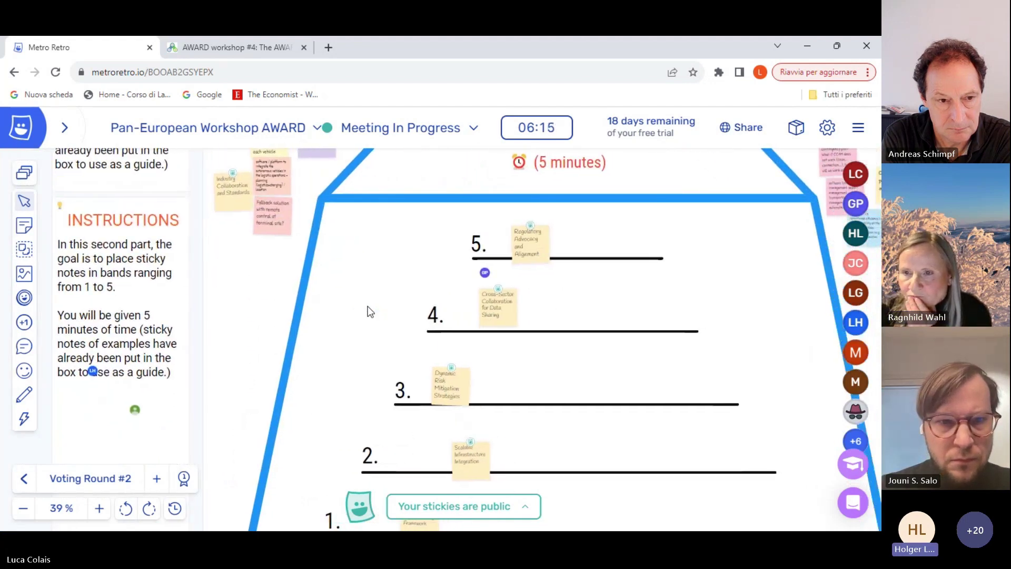
scroll(419, 322, right, 1)
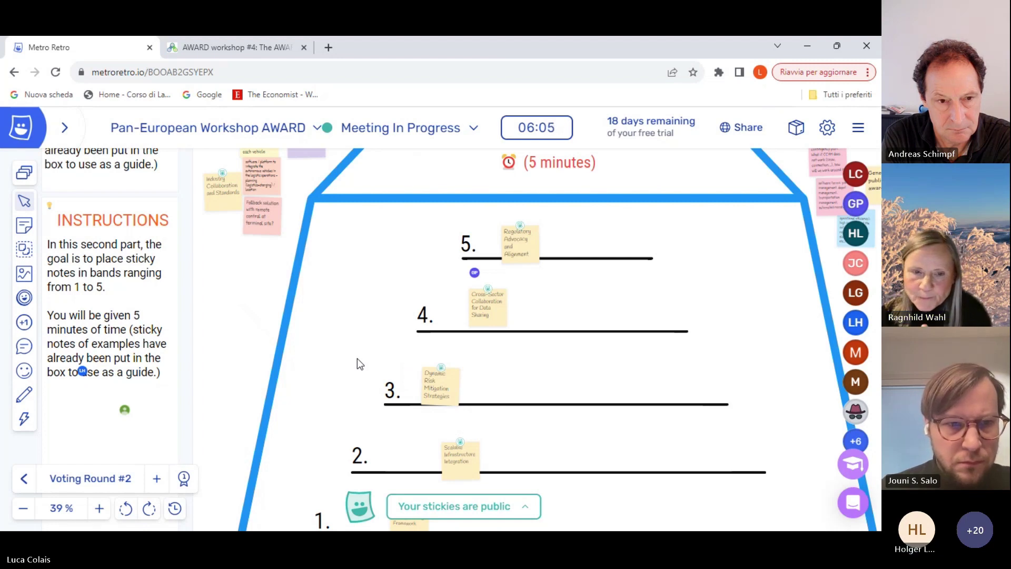
drag(685, 333, 657, 275)
drag(639, 390, 715, 375)
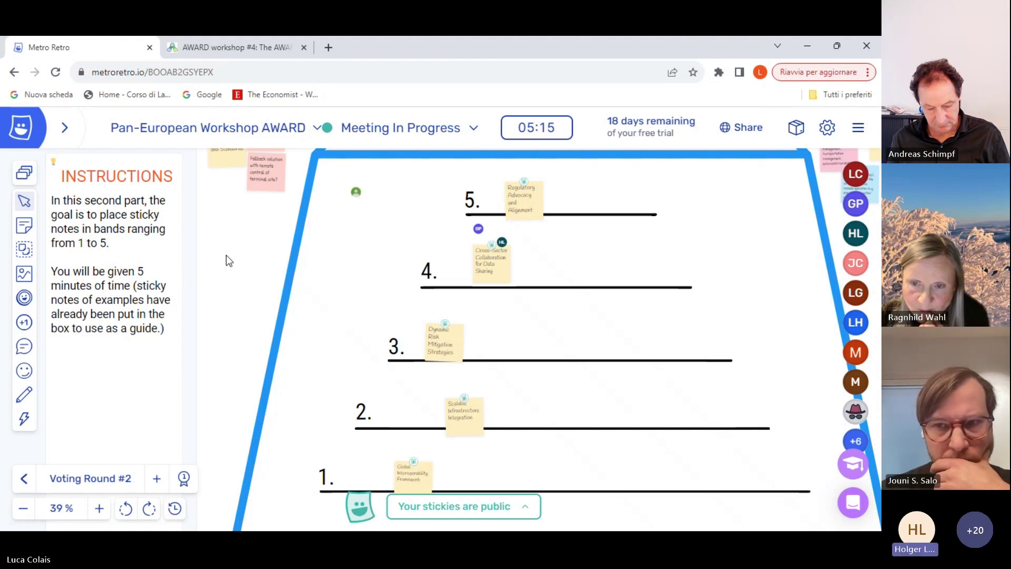
drag(242, 258, 249, 259)
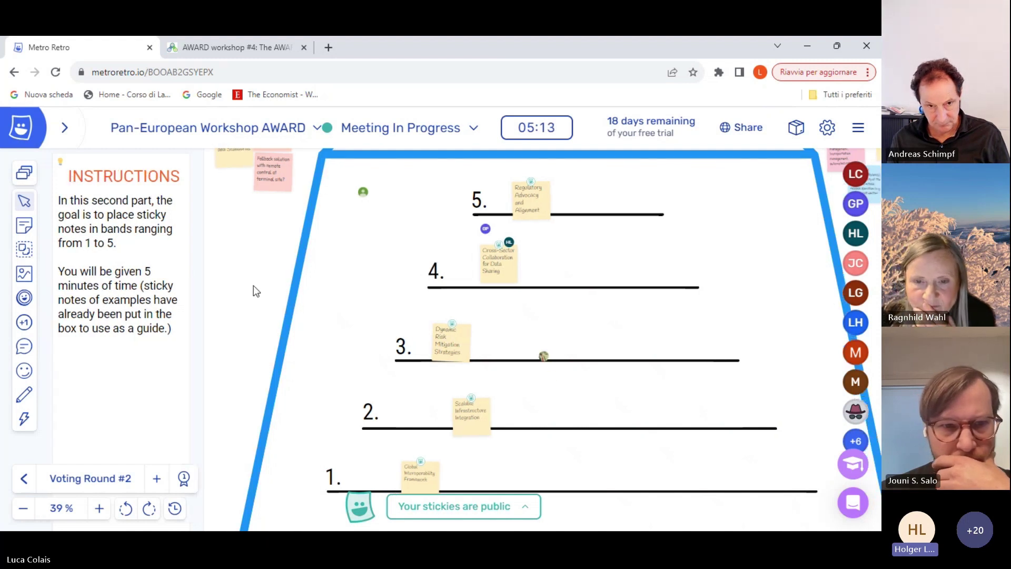
drag(248, 307, 247, 298)
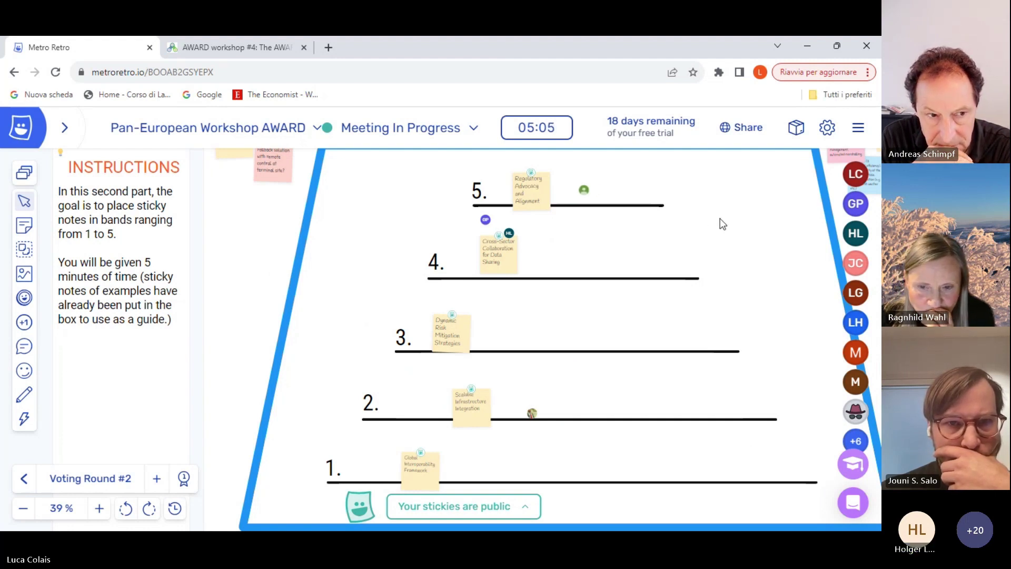
drag(720, 218, 714, 224)
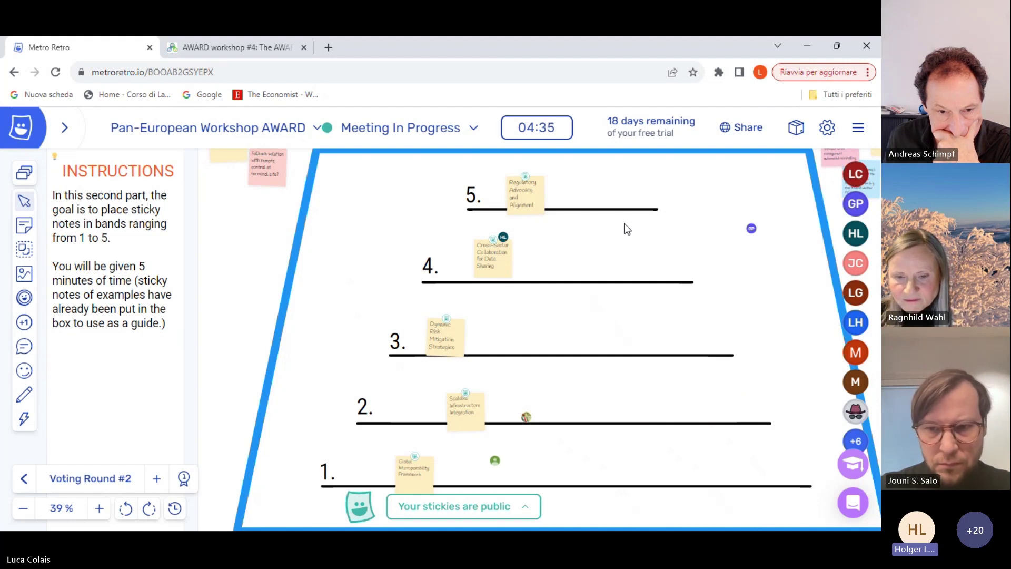
Recheck the lower Supports and Challenges stickies around the Bold Steps description, and return to the numbered bands.
drag(679, 210, 657, 379)
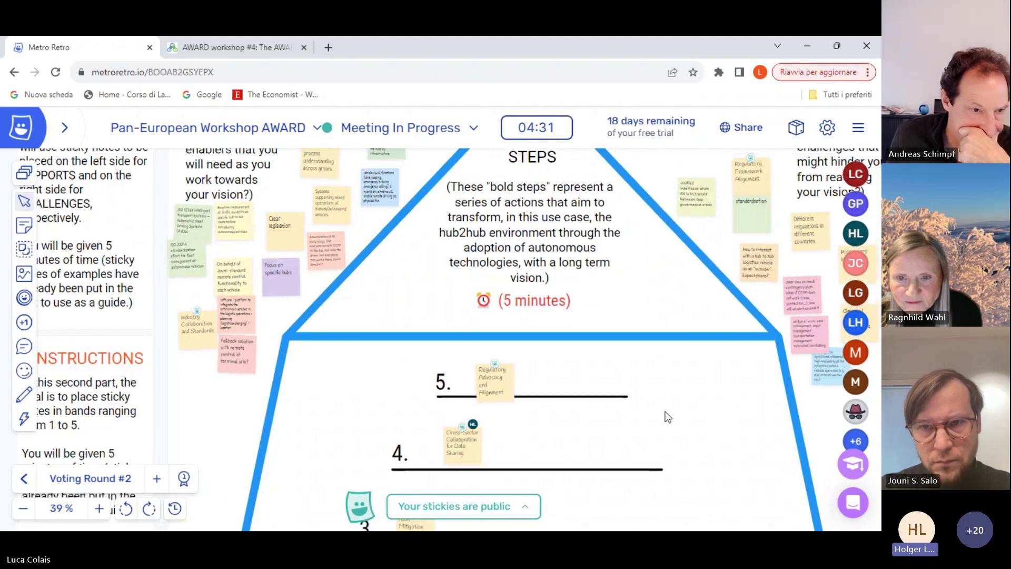
scroll(664, 337, down, 3)
scroll(685, 338, left, 1)
scroll(699, 336, down, 1)
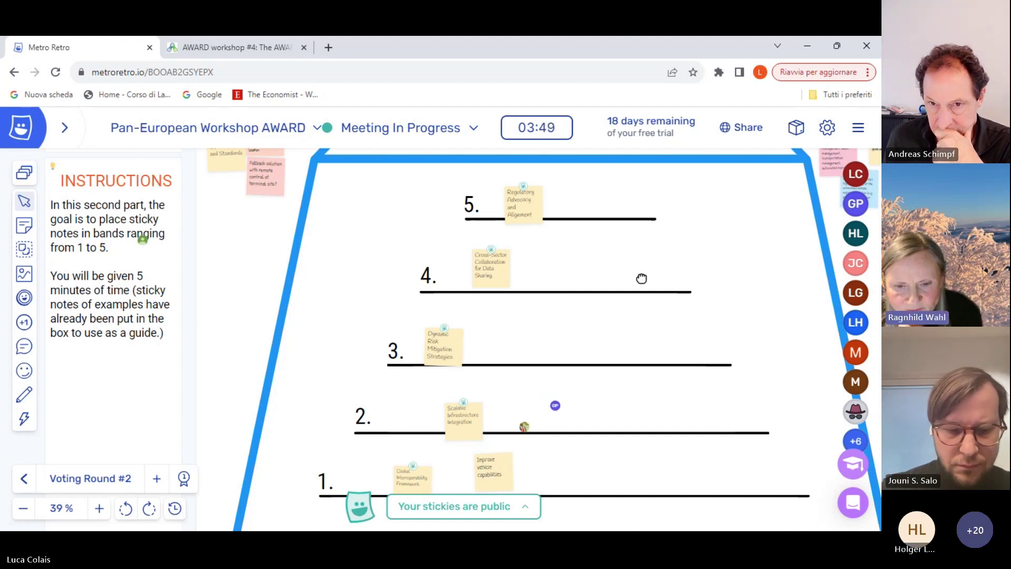
Monitor the participants' stickies being added to bands 1 and 2 of the Bold Steps pyramid.
mouse_move(641, 280)
mouse_down()
mouse_move(667, 298)
mouse_move(618, 292)
mouse_move(612, 269)
mouse_move(631, 279)
mouse_up()
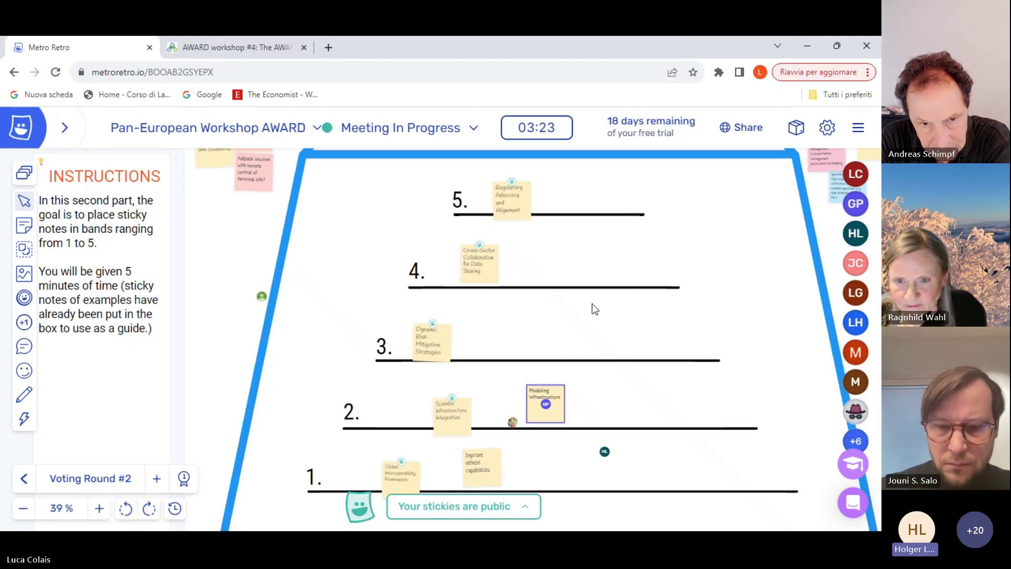
scroll(596, 337, down, 1)
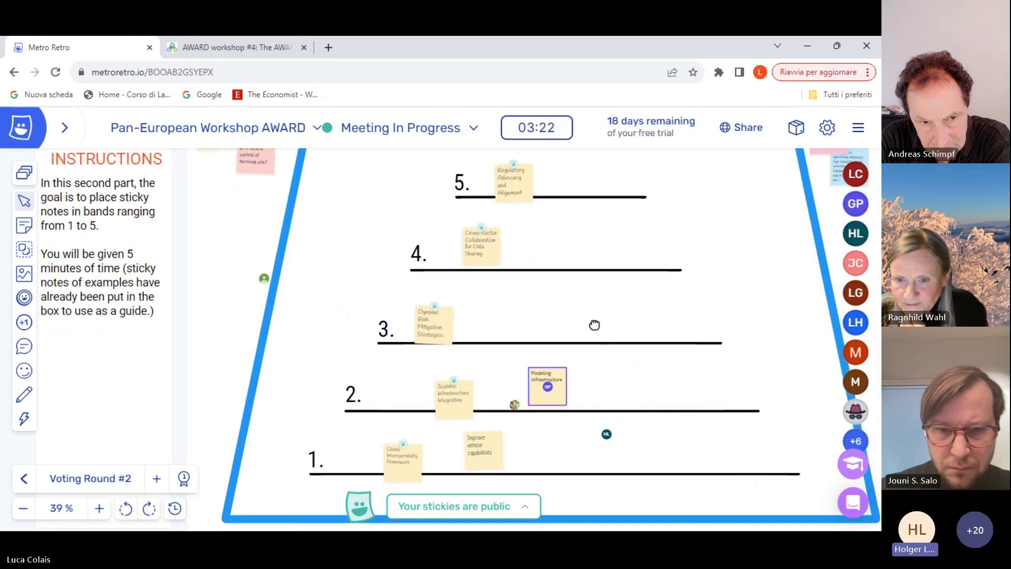
drag(598, 326, 606, 328)
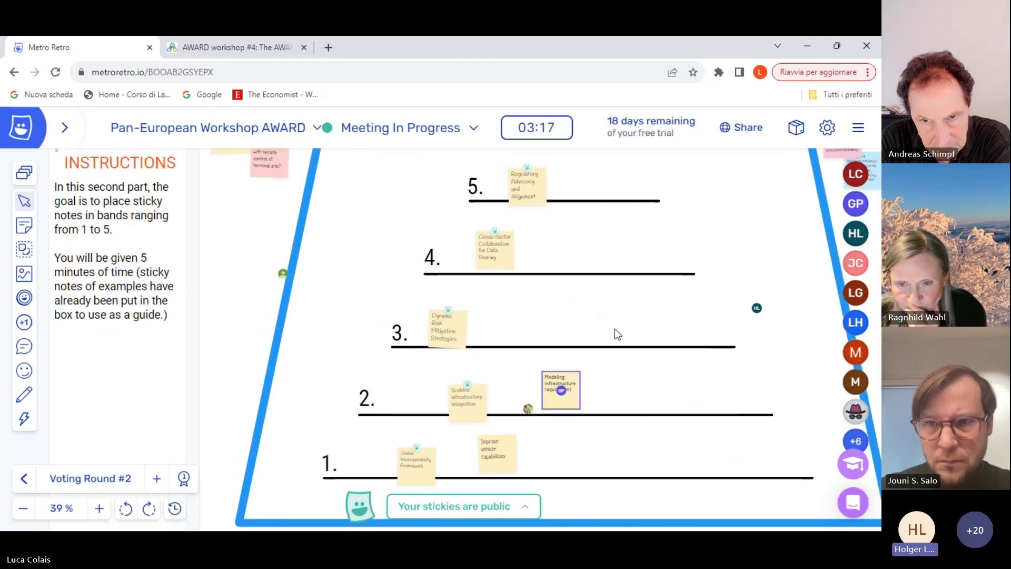
drag(705, 289, 699, 297)
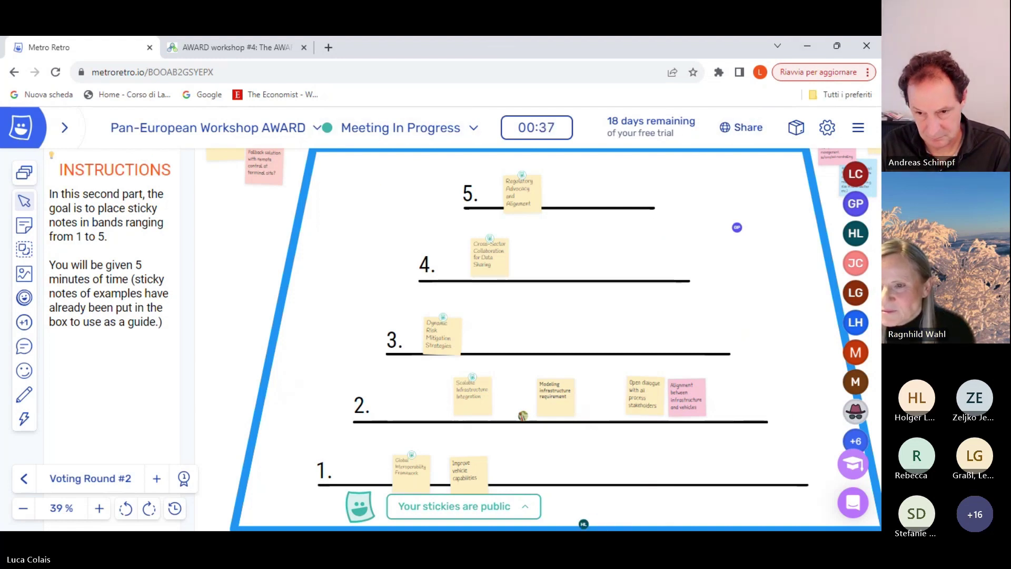
drag(253, 278, 253, 270)
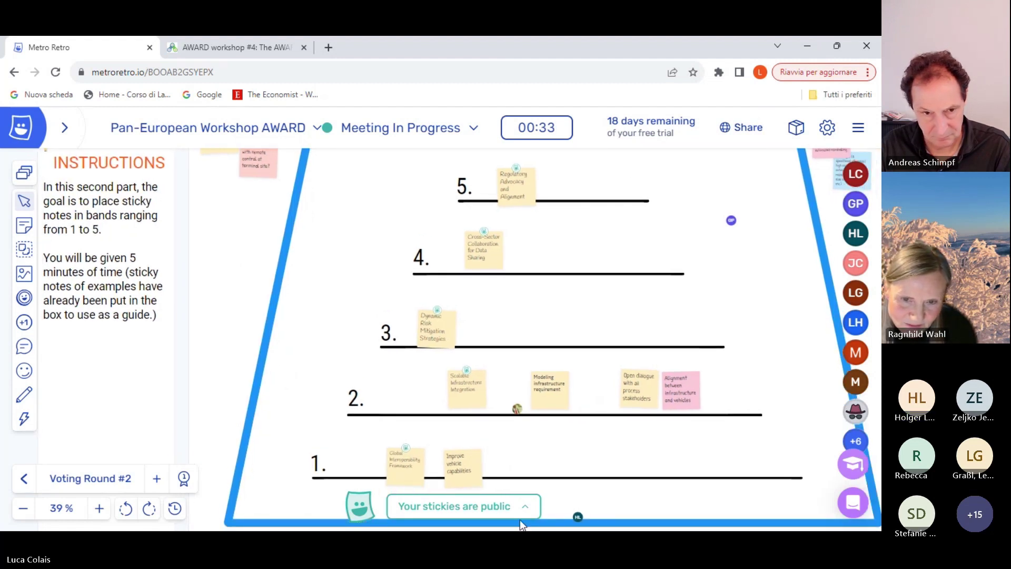